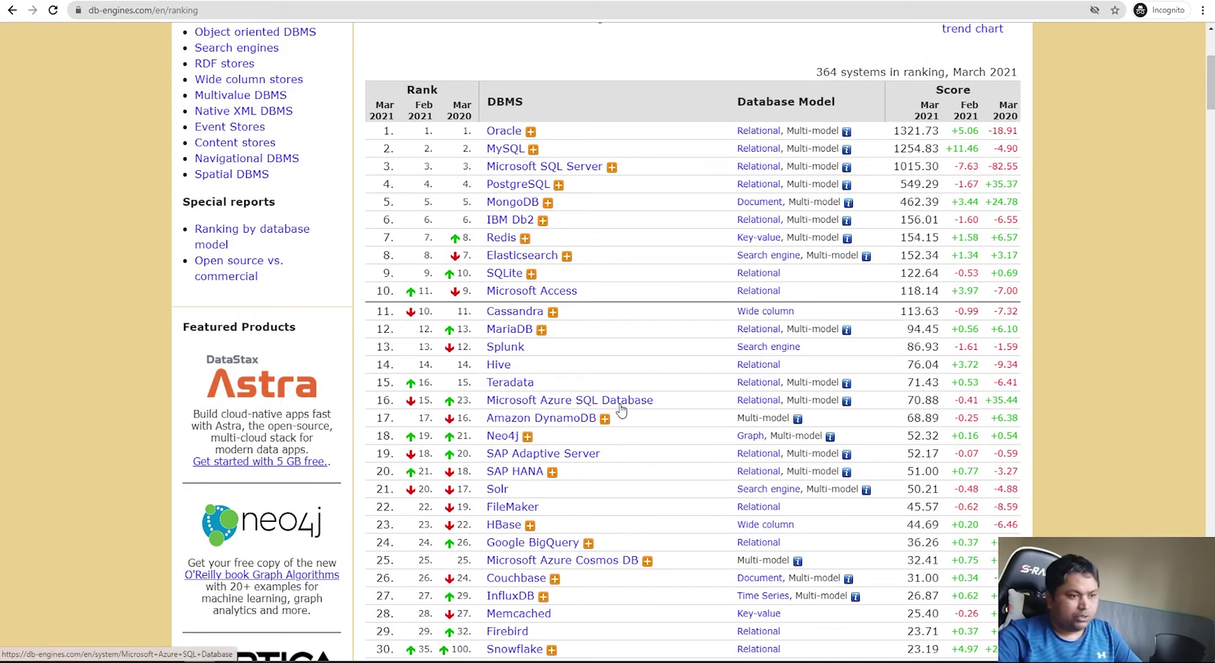
# - Open the Microsoft Azure Cosmos DB entry from the ranking and examine its database models, APIs, supported languages and consistency concepts
pyautogui.click(608, 565)
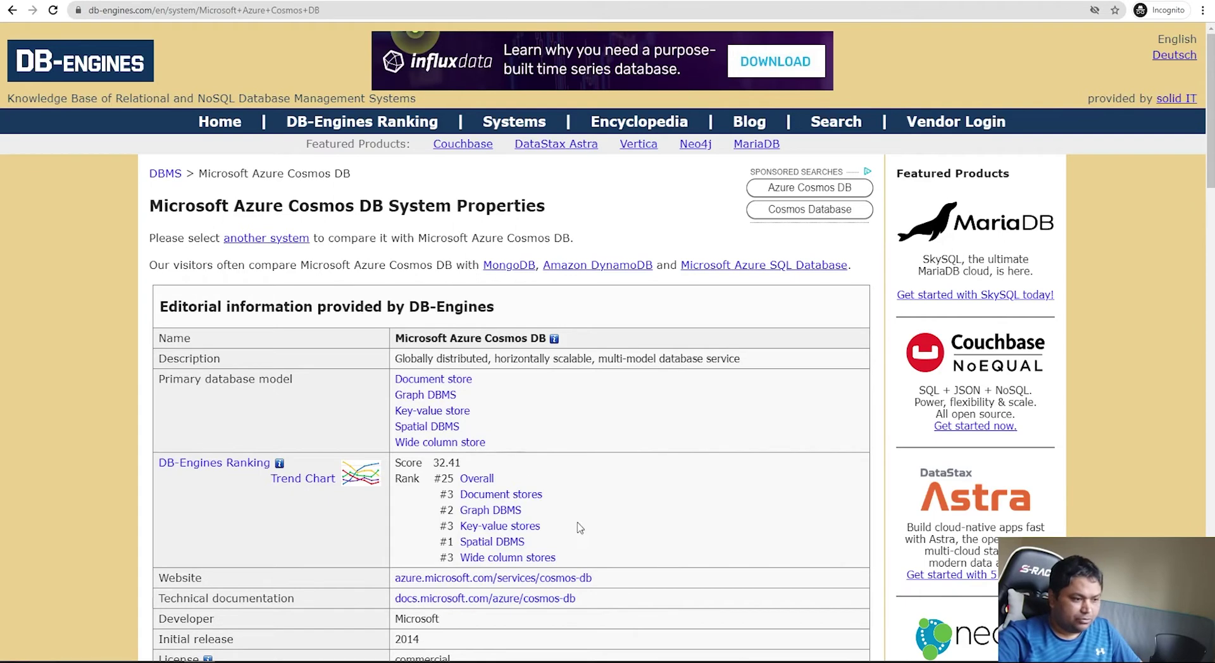
pyautogui.scroll(-3, 582, 532)
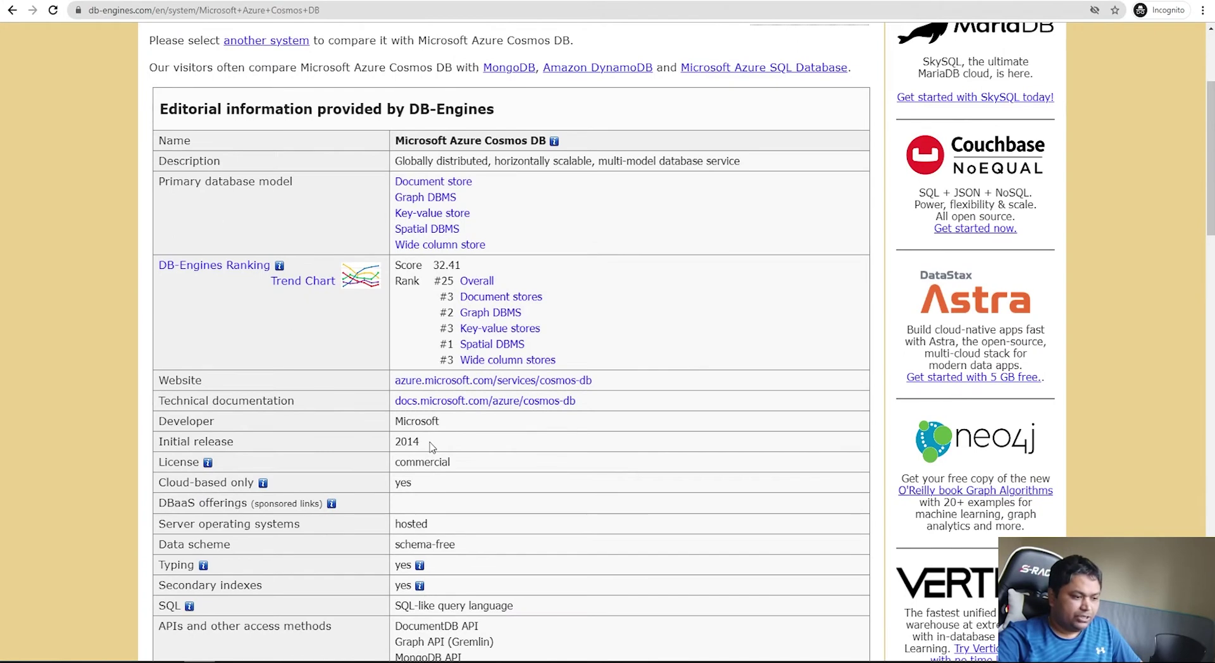
pyautogui.scroll(-1, 429, 447)
pyautogui.scroll(-1, 569, 500)
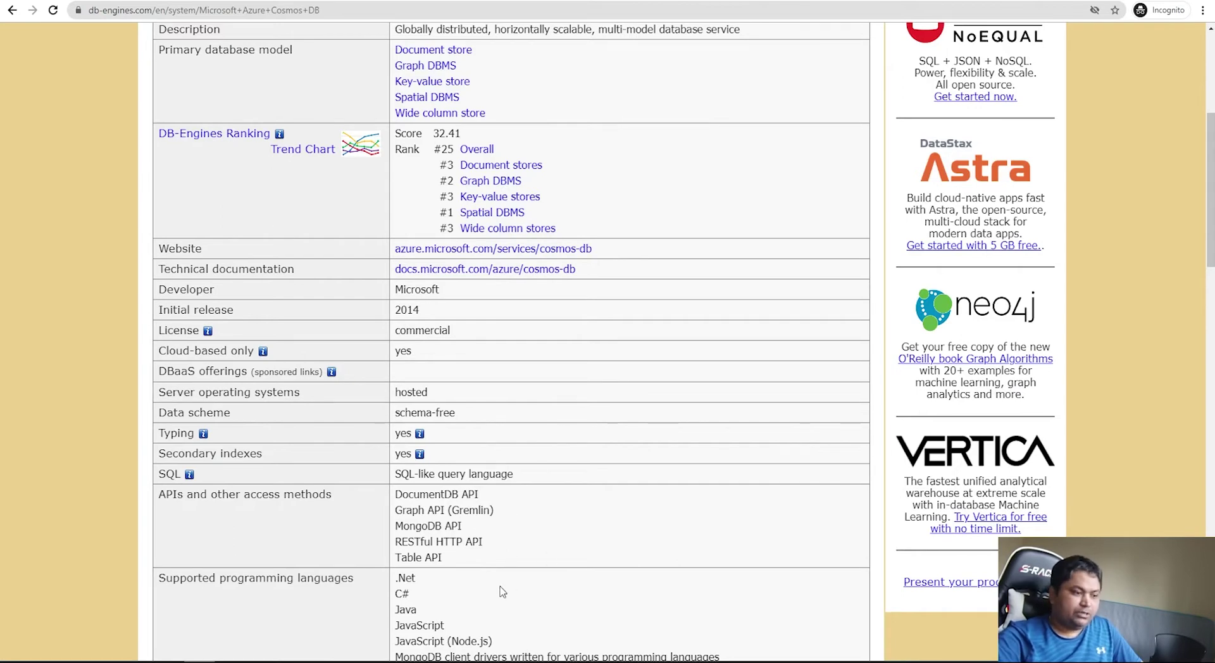
pyautogui.scroll(-2, 500, 589)
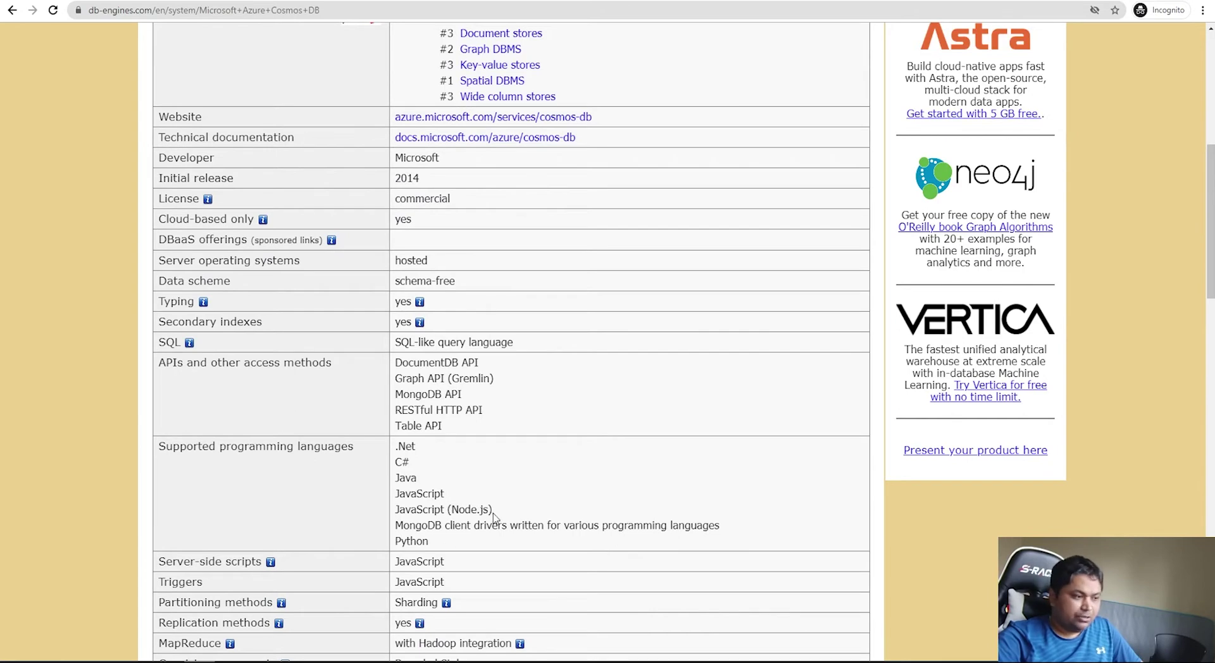
pyautogui.scroll(-1, 497, 515)
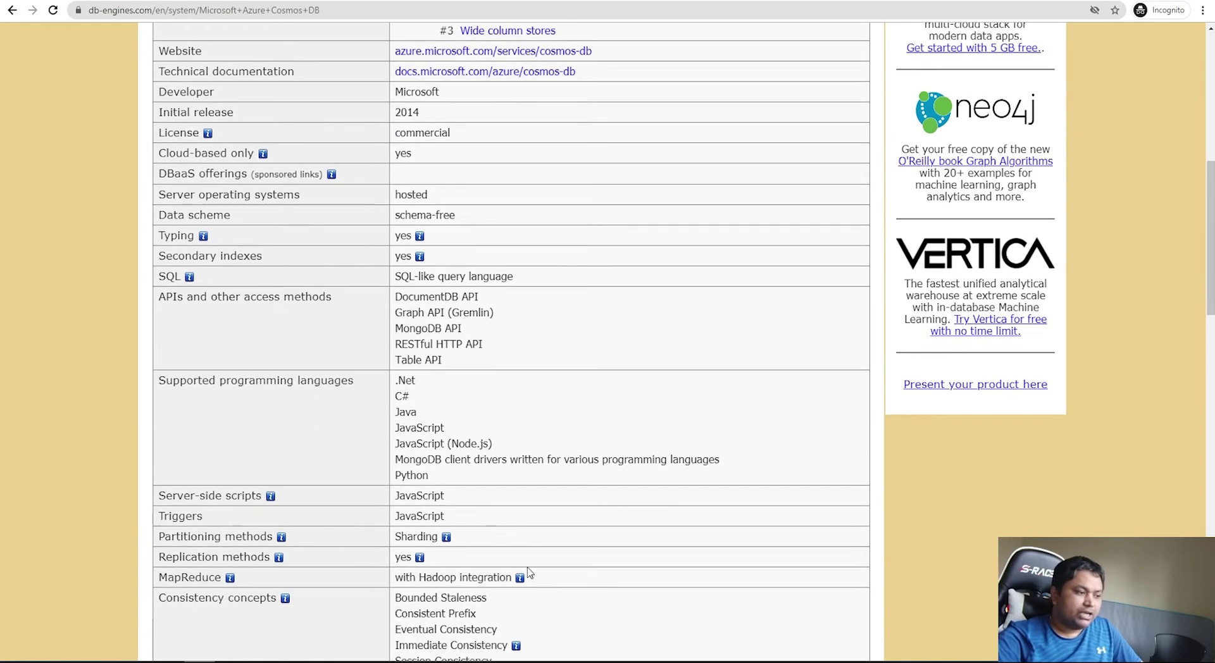
pyautogui.scroll(-1, 506, 600)
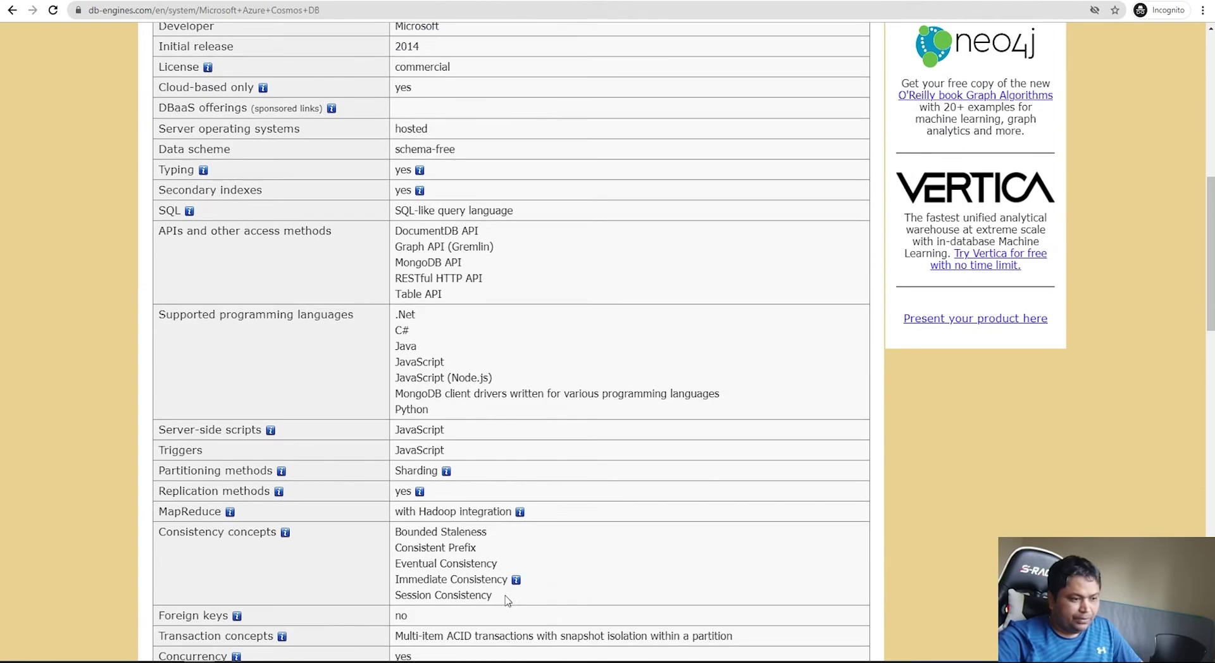
pyautogui.scroll(-1, 510, 573)
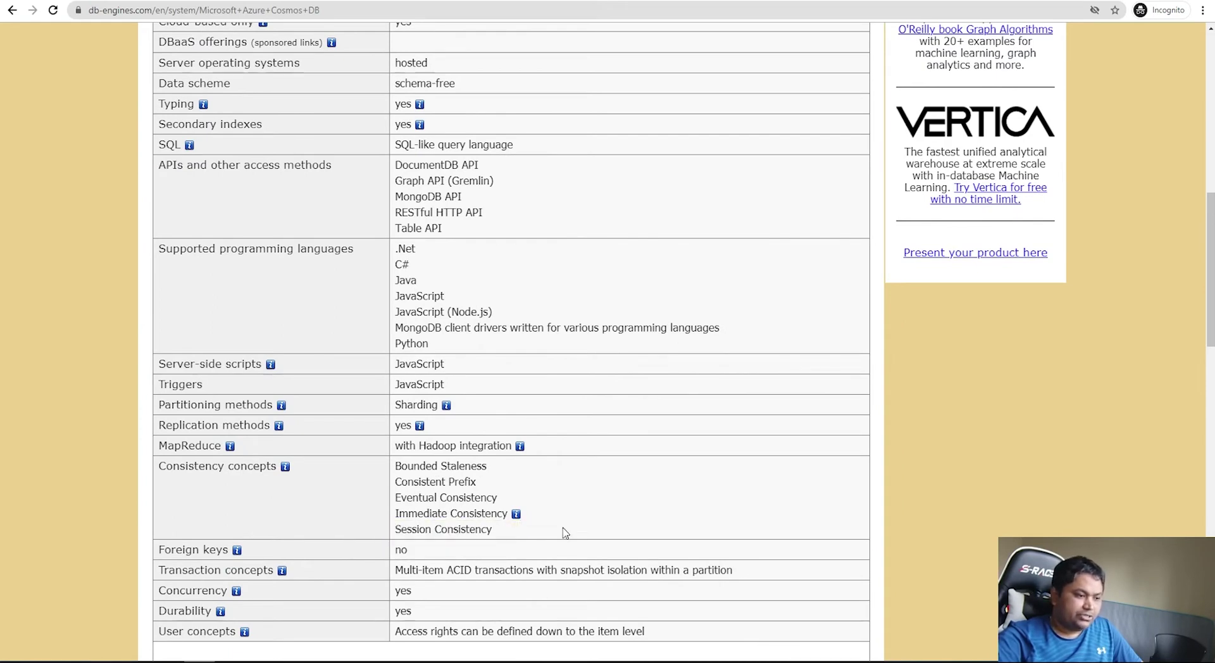
pyautogui.scroll(-1, 561, 536)
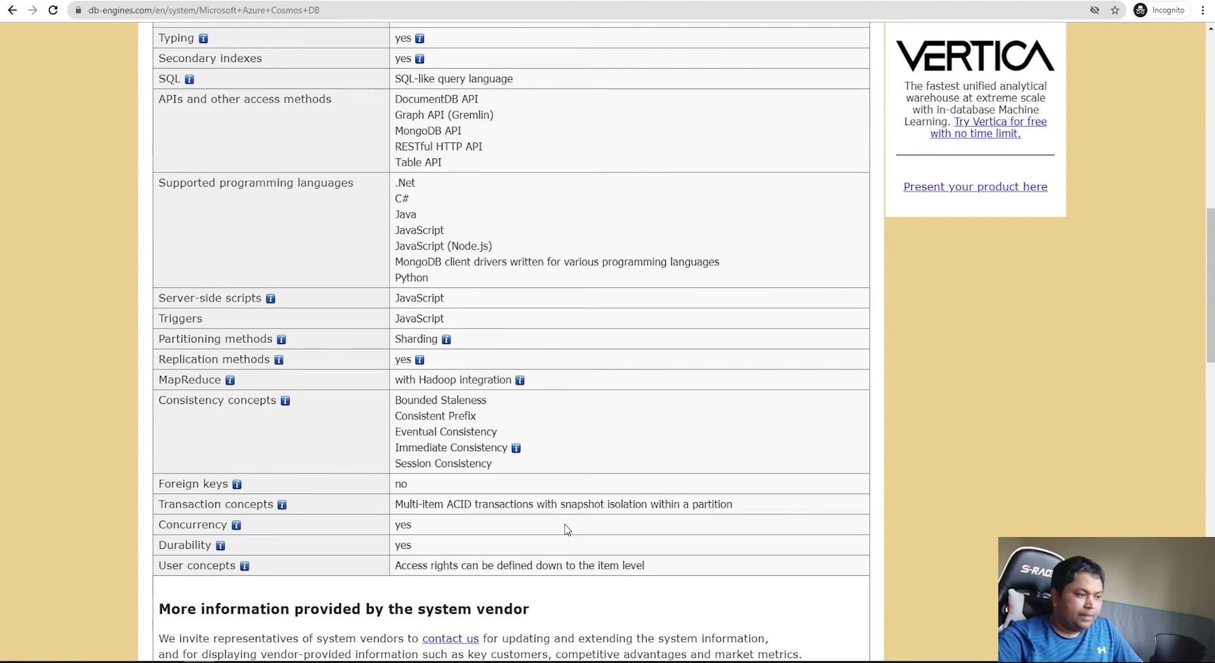
pyautogui.scroll(-3, 567, 529)
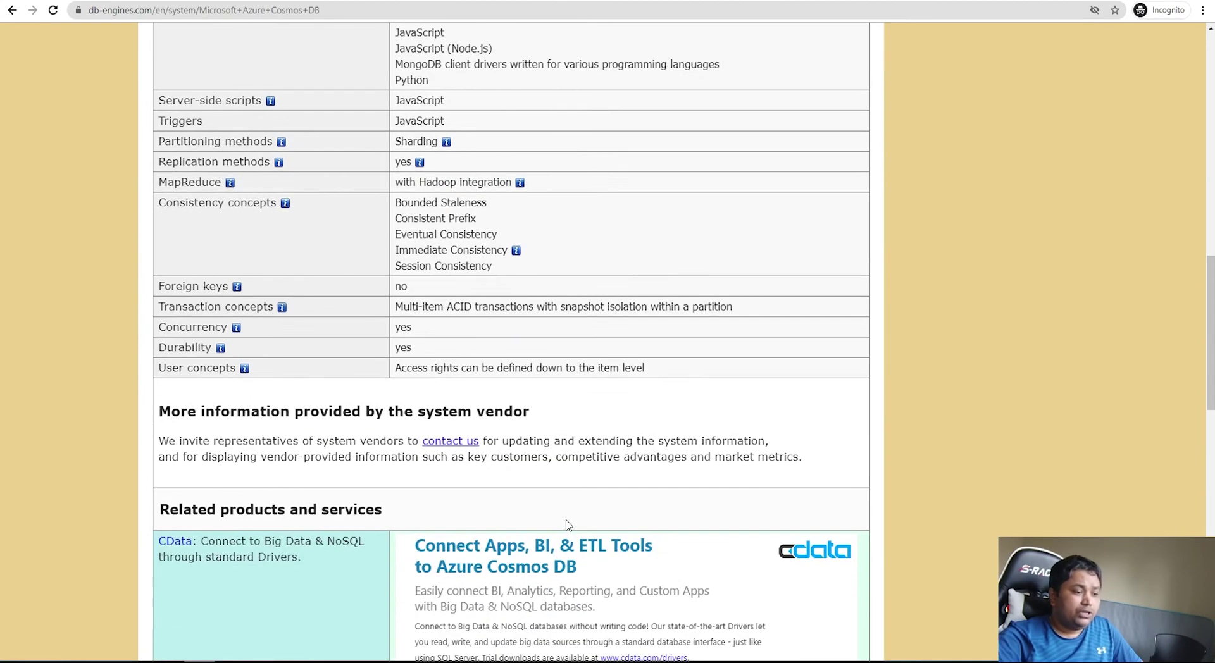
# - Go back from the Cosmos DB system properties to the DB-Engines ranking list
pyautogui.scroll(10, 567, 525)
pyautogui.scroll(1, 564, 519)
pyautogui.scroll(1, 530, 443)
pyautogui.click(11, 11)
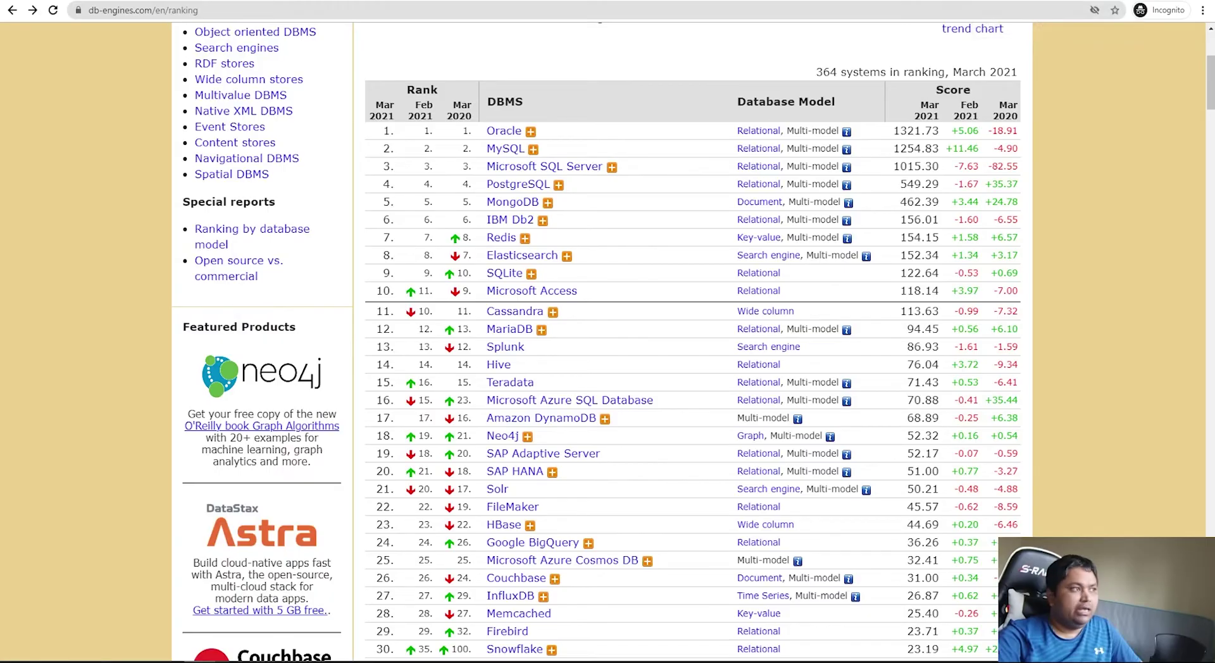
# - Search the web for "azure cosmos" in a new browser tab
pyautogui.hotkey('ctrl', 't')
pyautogui.write('cosmos')
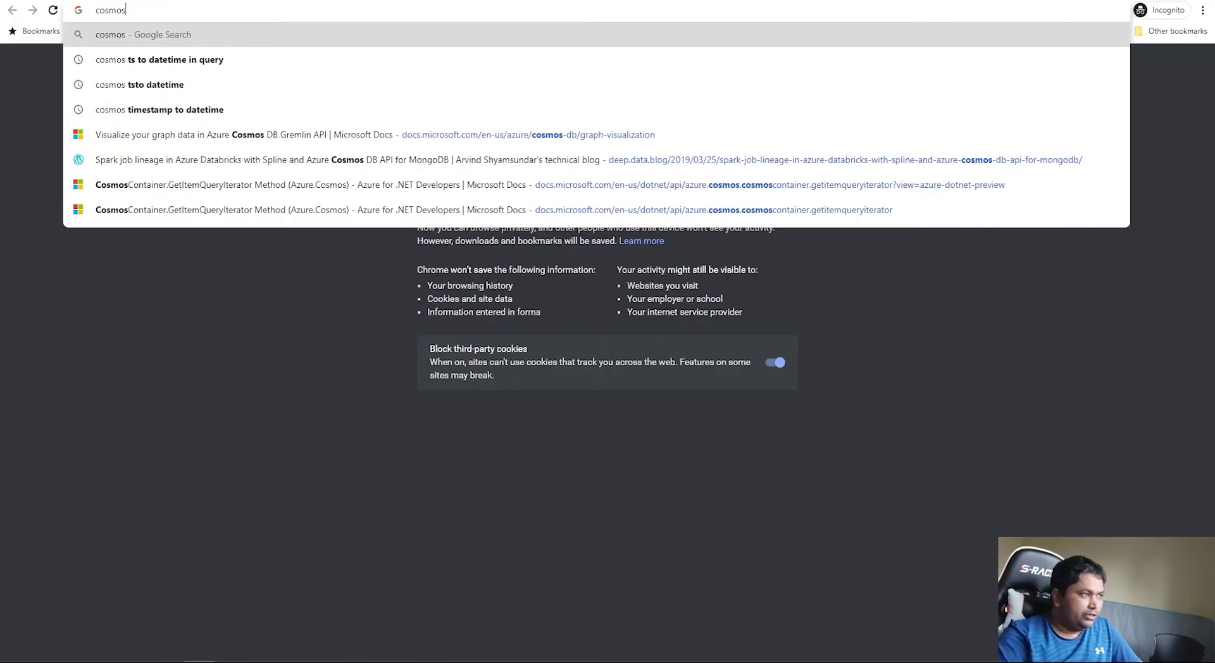
pyautogui.press('Home')
pyautogui.write('azure')
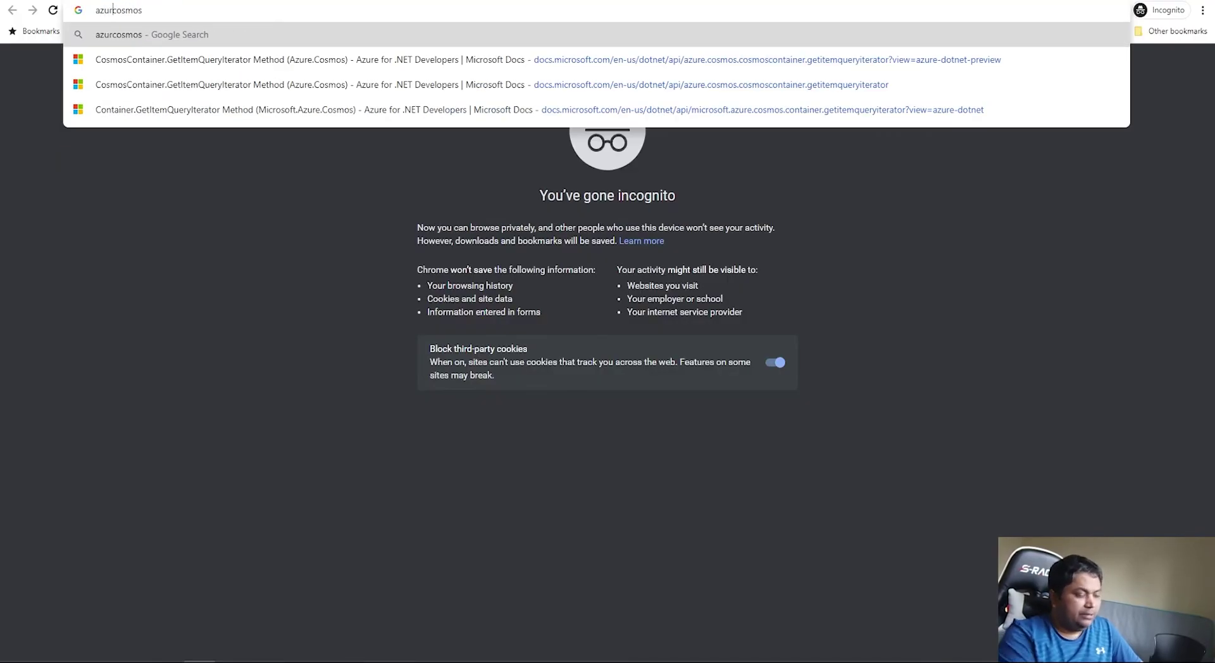
pyautogui.press('Return')
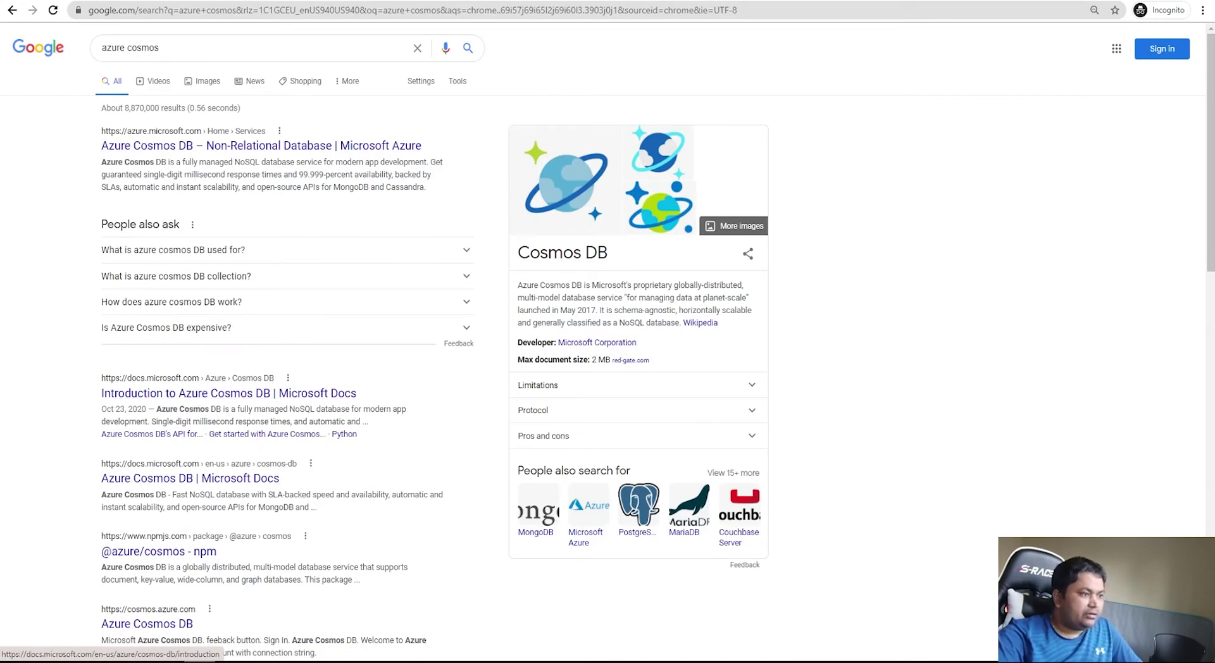
# - Open Microsoft's Azure Cosmos DB product page and examine its features and the mission-critical, Cassandra, analytics, IoT and retail use cases
pyautogui.click(261, 146)
pyautogui.scroll(-2, 620, 448)
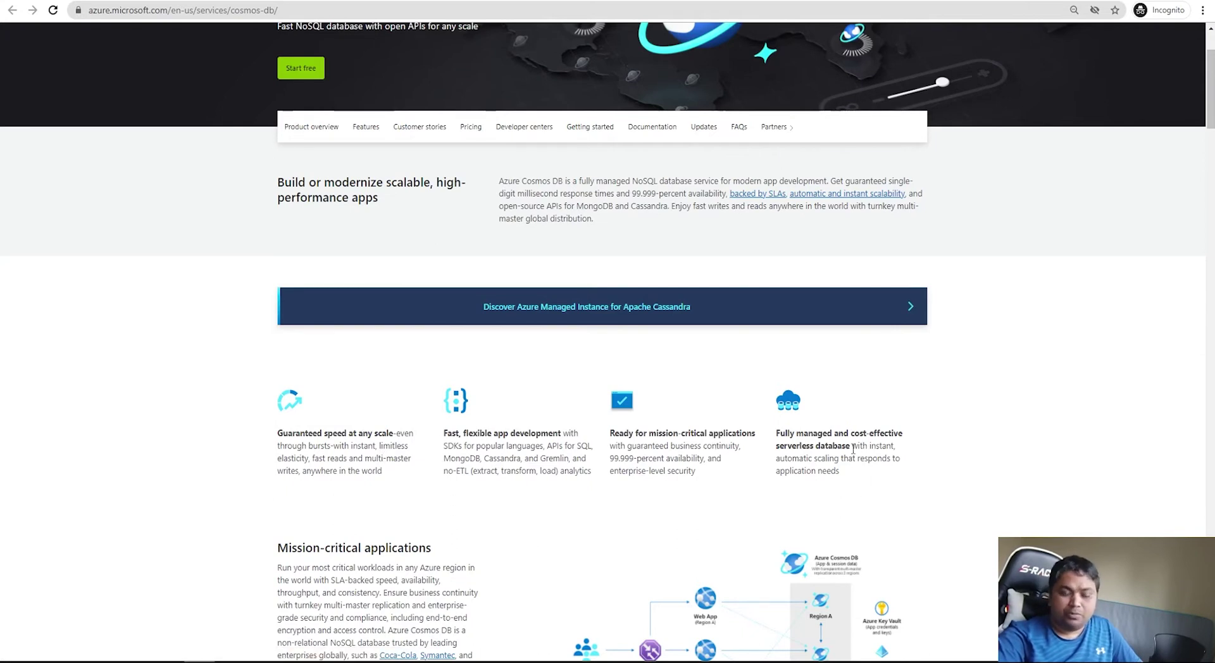
pyautogui.scroll(-2, 856, 453)
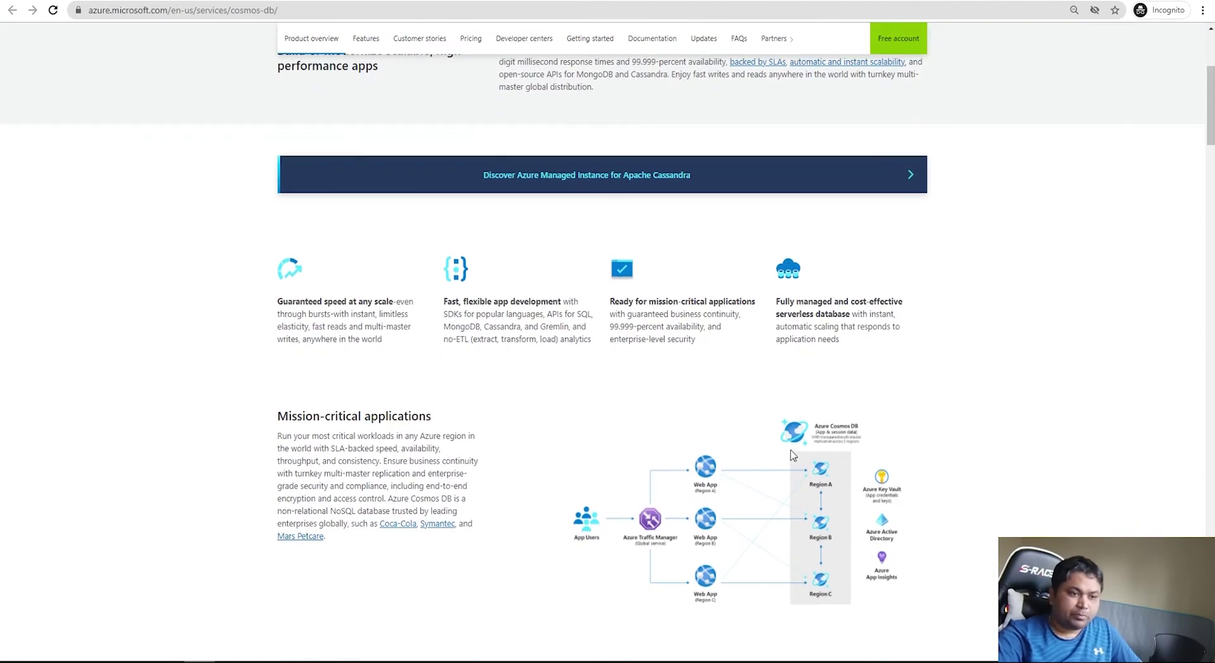
pyautogui.scroll(-5, 792, 455)
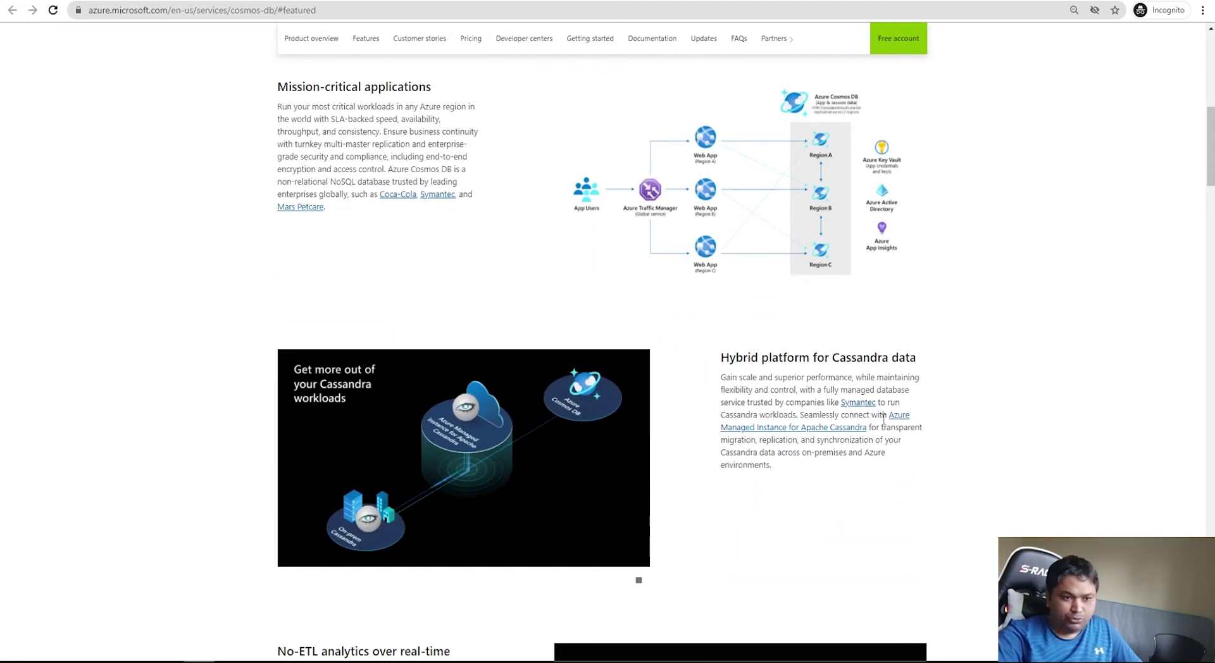
pyautogui.scroll(-1, 909, 482)
pyautogui.scroll(-3, 911, 481)
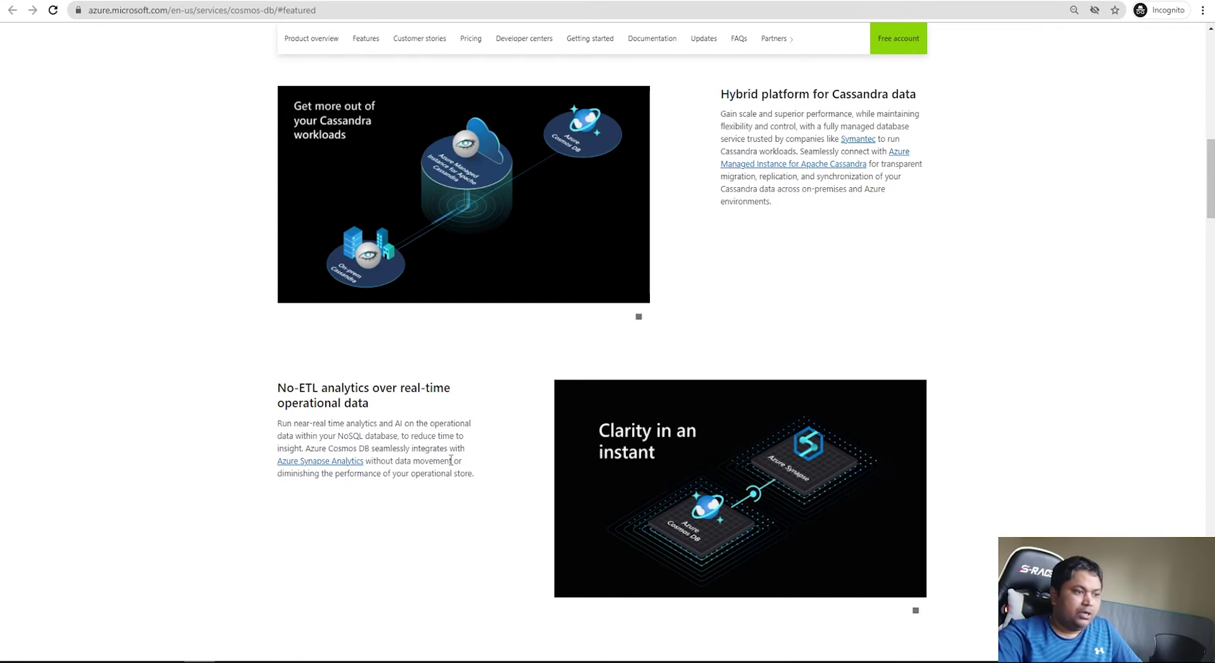
pyautogui.scroll(-1, 451, 460)
pyautogui.scroll(-5, 450, 460)
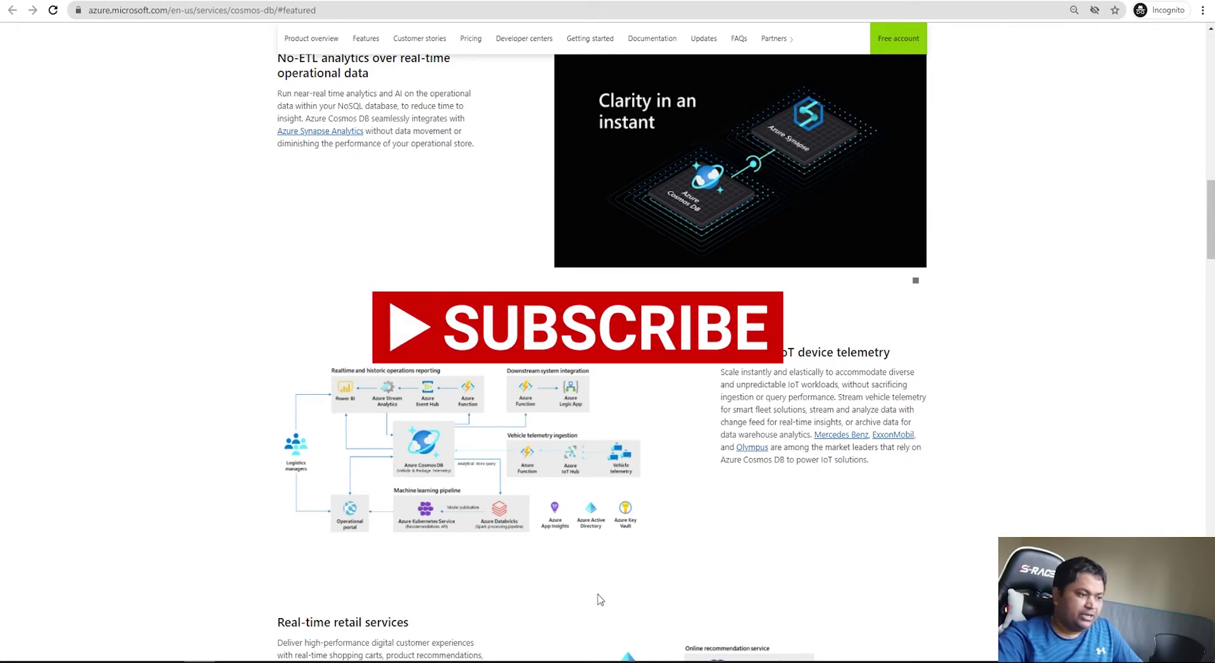
pyautogui.scroll(-5, 599, 598)
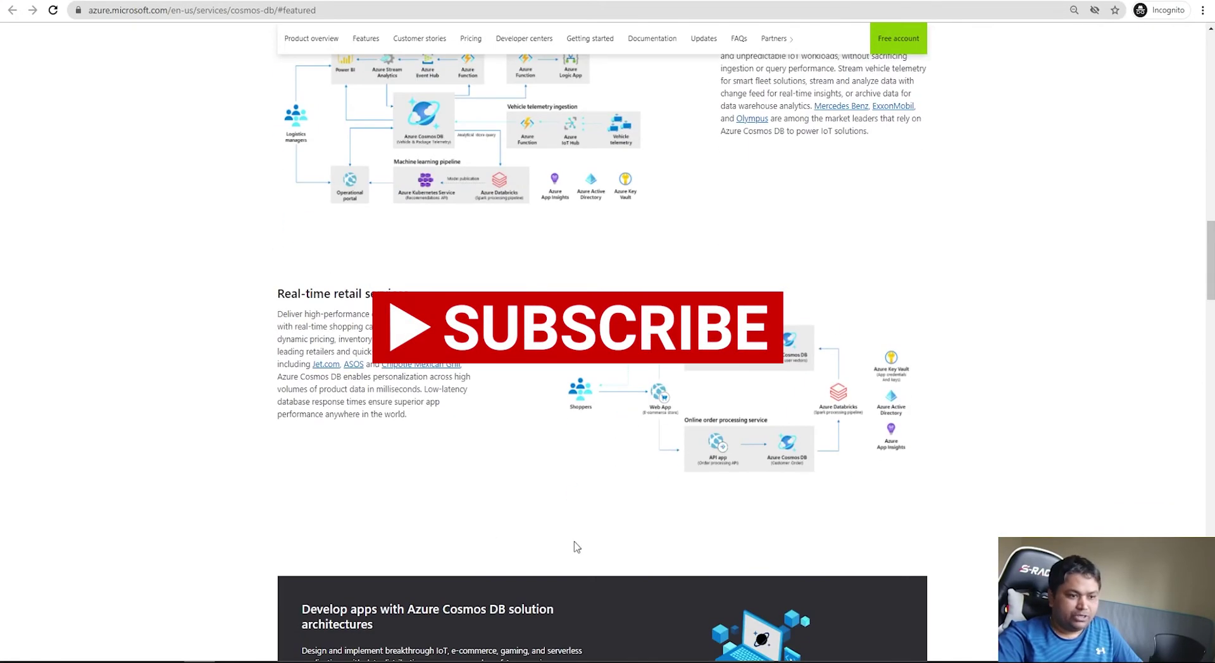
pyautogui.scroll(-5, 572, 547)
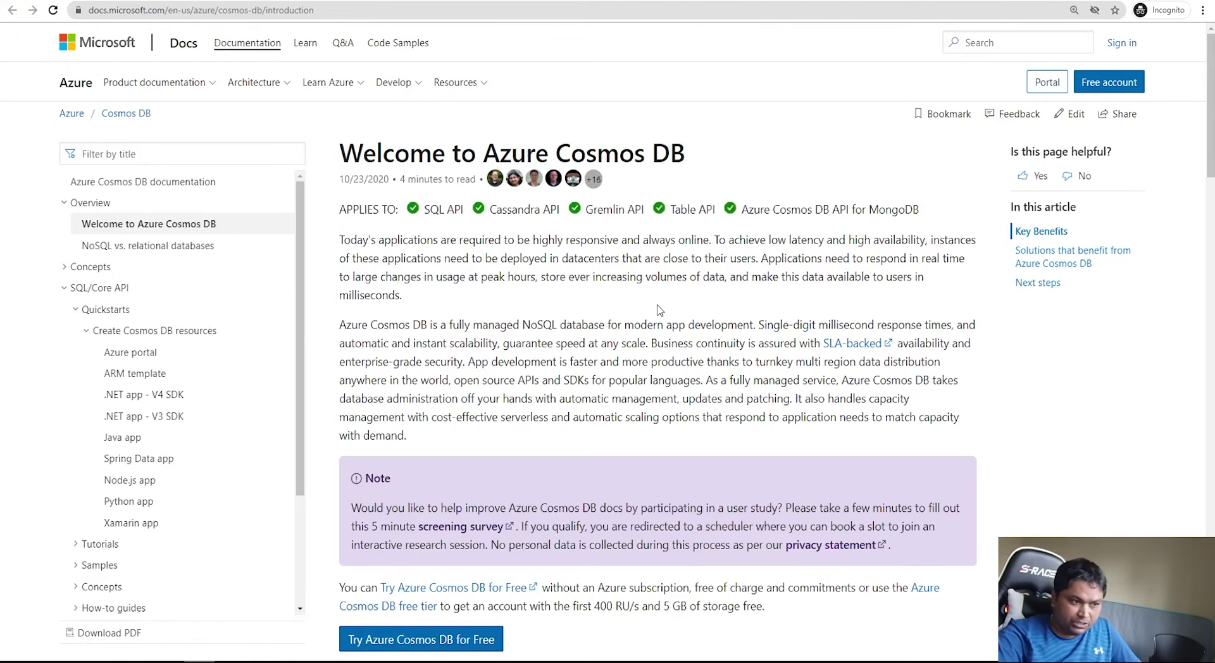
# - Highlight the turnkey multi region data distribution passage in the Cosmos DB introduction and view the world map of APIs and data models
pyautogui.moveTo(583, 358); pyautogui.dragTo(641, 361)
pyautogui.moveTo(752, 361); pyautogui.dragTo(933, 380)
pyautogui.scroll(-8, 805, 407)
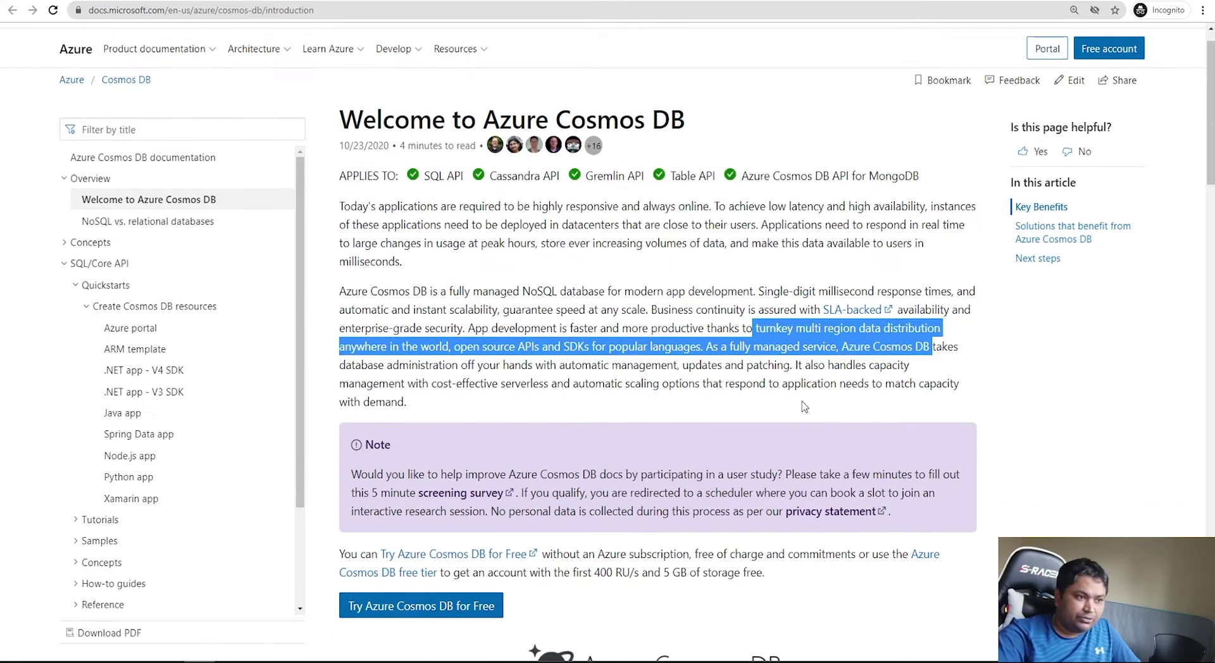
pyautogui.scroll(-1, 801, 408)
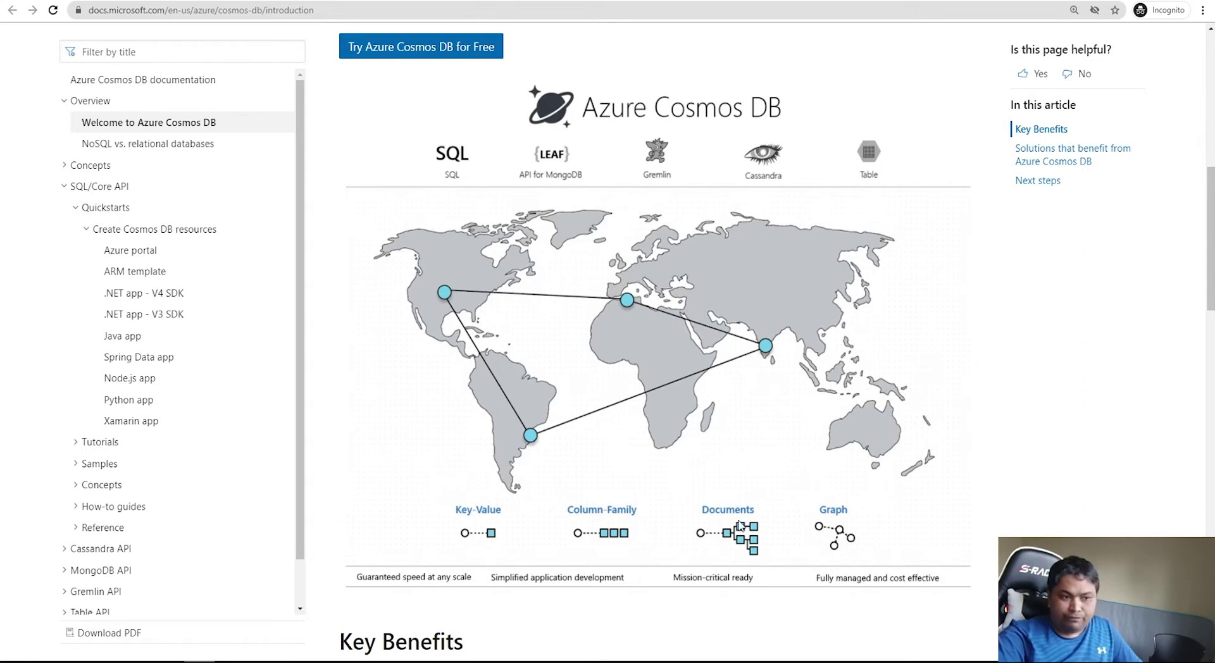
pyautogui.scroll(-1, 791, 416)
pyautogui.scroll(-3, 791, 414)
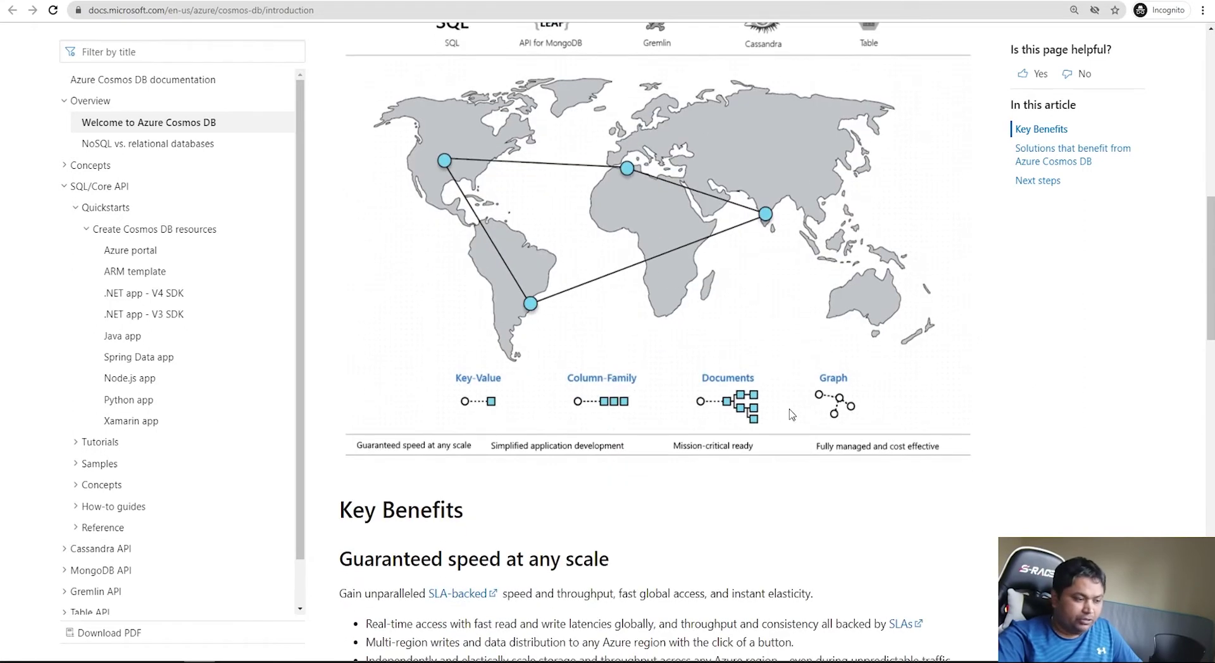
# - Read the Key Benefits on guaranteed speed, simplified application development and mission-critical readiness
pyautogui.scroll(-1, 791, 415)
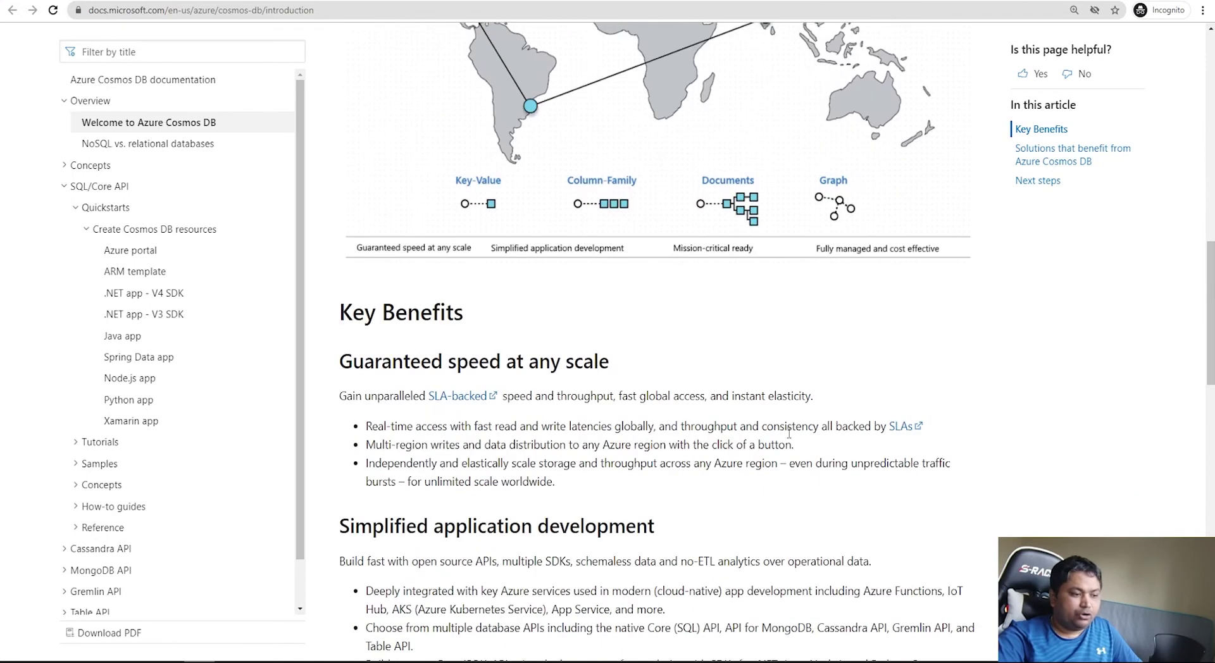
pyautogui.scroll(-1, 791, 432)
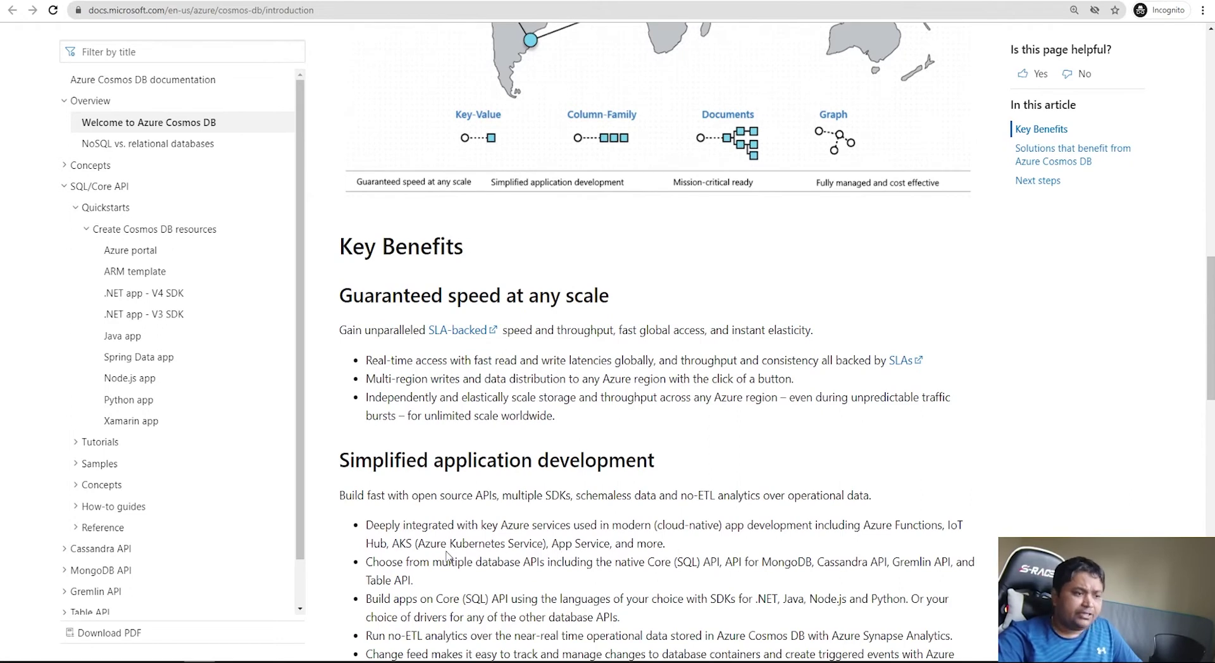
pyautogui.scroll(-1, 447, 545)
pyautogui.scroll(6, 447, 545)
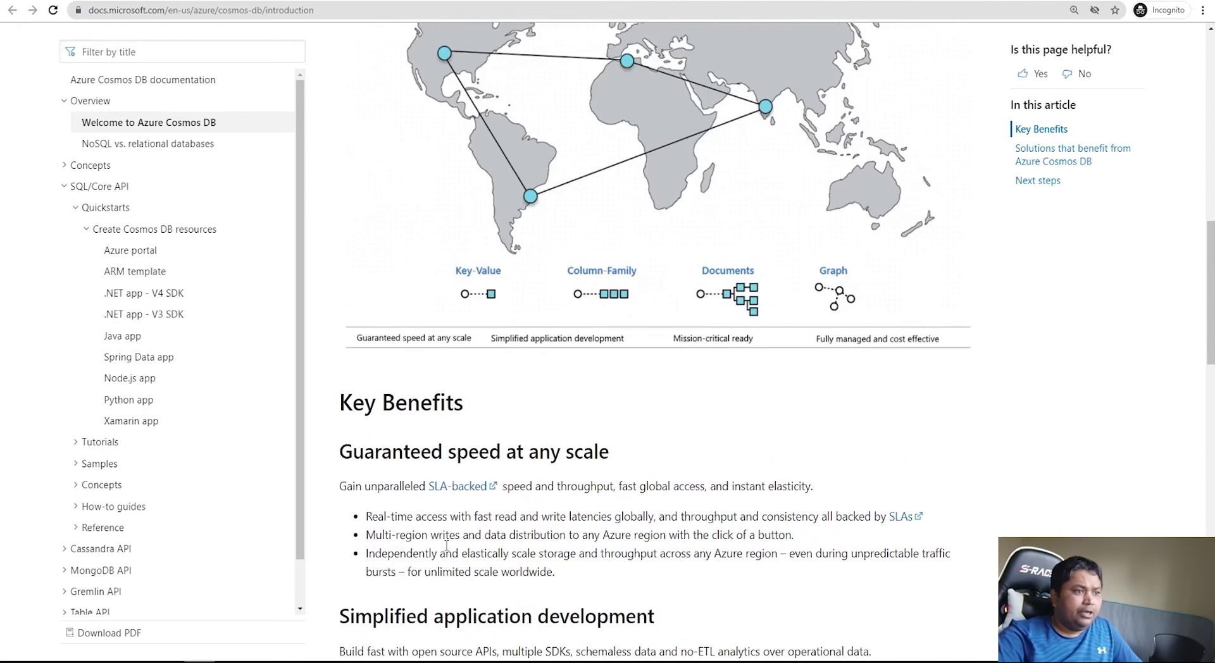
pyautogui.scroll(-6, 535, 101)
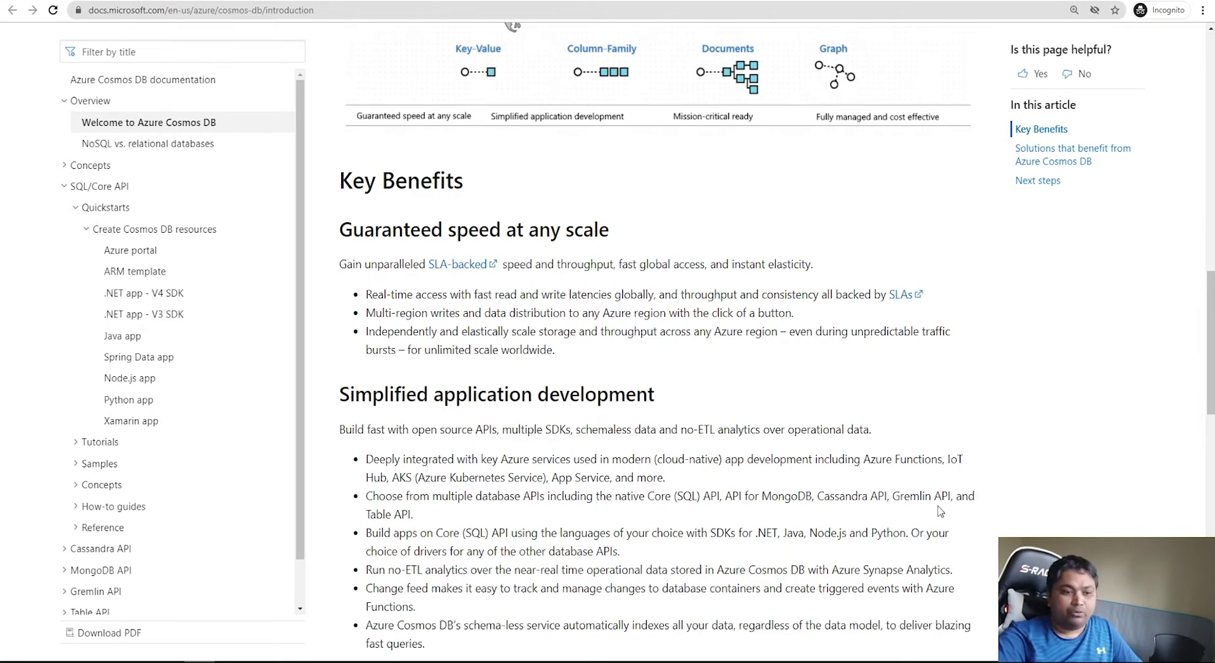
pyautogui.scroll(-2, 679, 562)
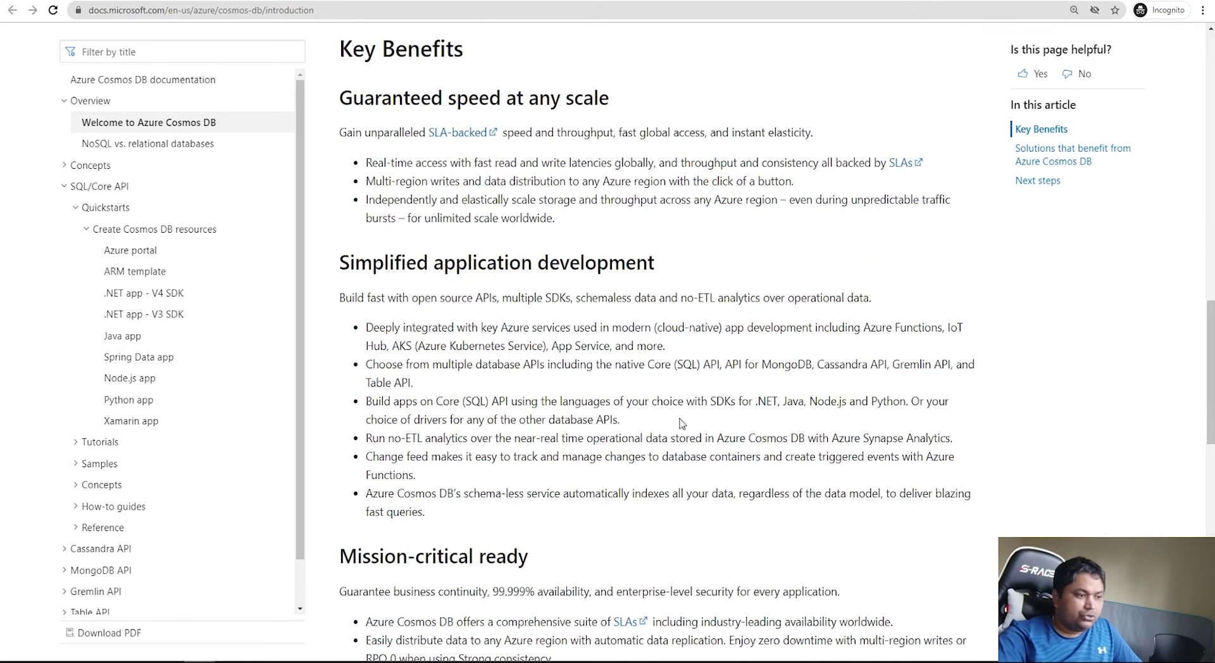
pyautogui.scroll(-1, 692, 512)
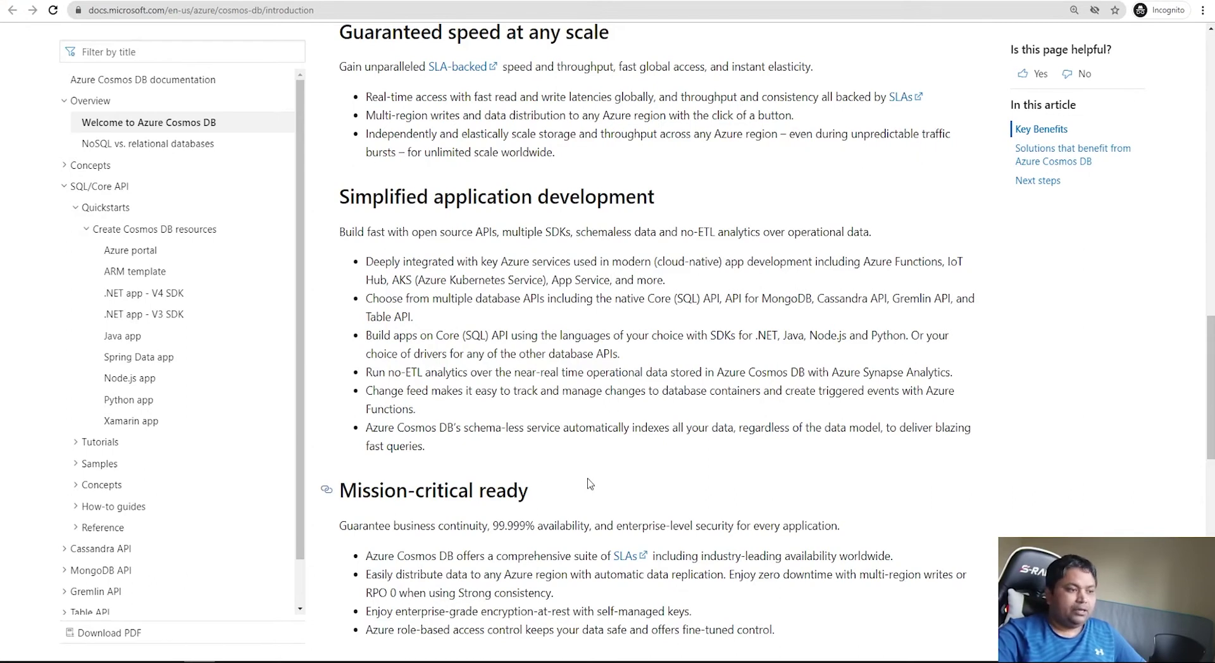
pyautogui.scroll(-1, 589, 484)
pyautogui.scroll(-1, 589, 485)
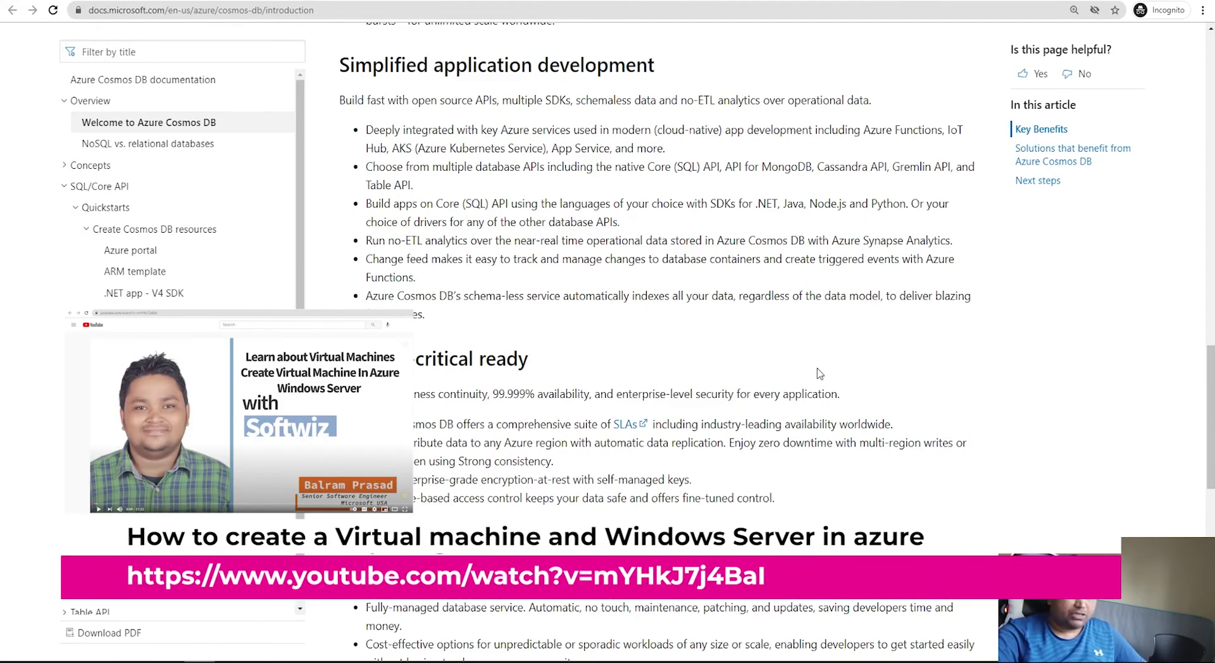
# - Review the fully managed and cost-effective benefits, the solutions that benefit from Cosmos DB and the next steps
pyautogui.scroll(-4, 509, 514)
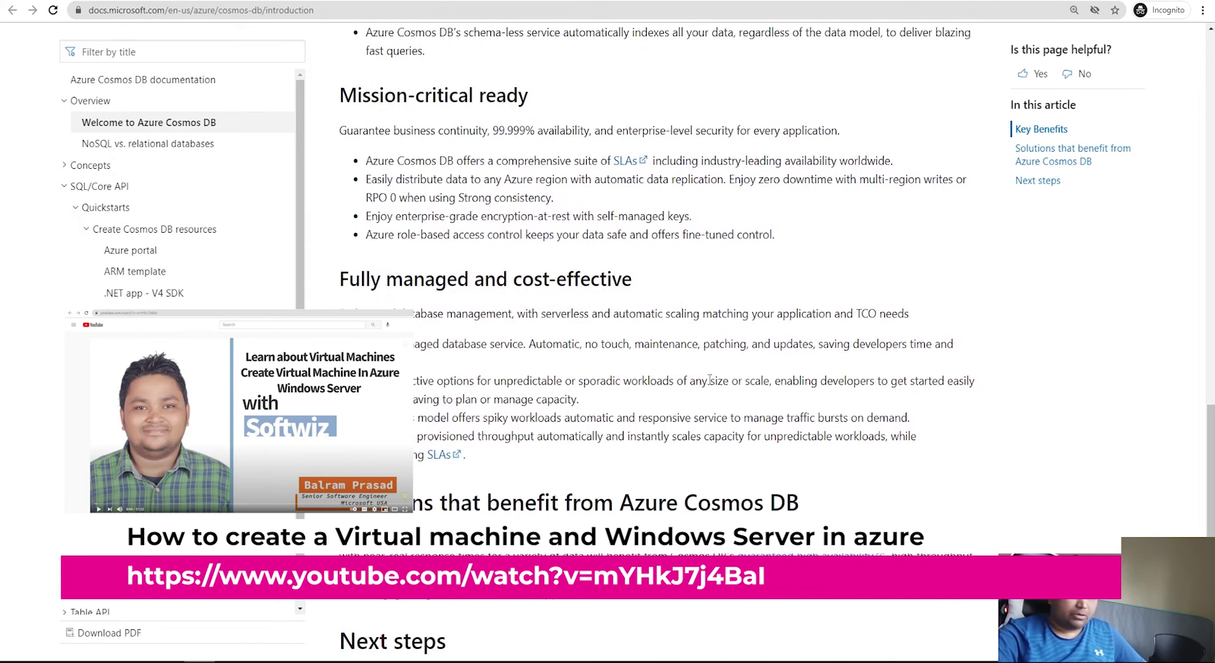
pyautogui.moveTo(804, 417); pyautogui.dragTo(765, 417)
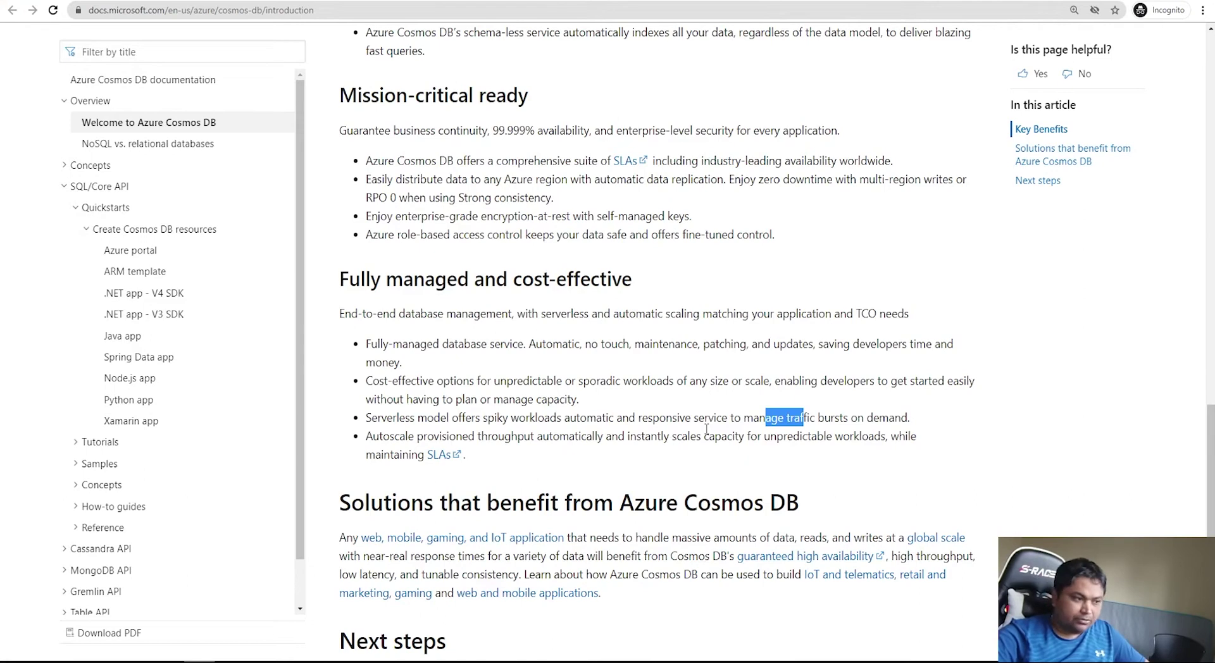
pyautogui.scroll(-4, 706, 430)
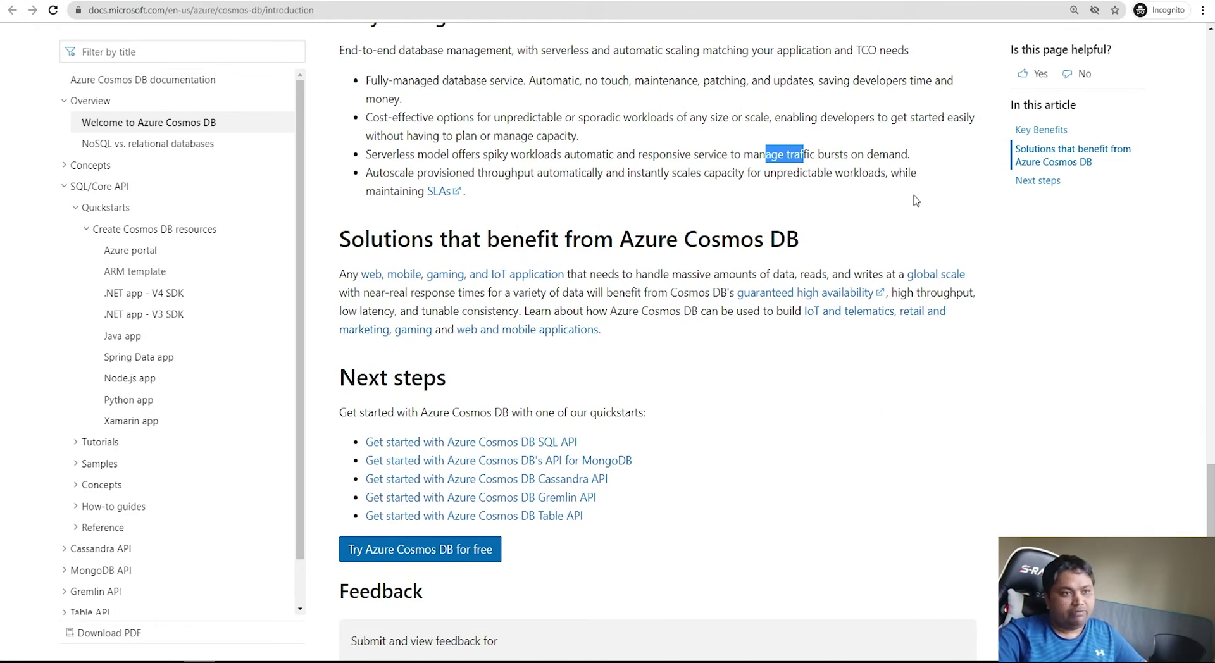
pyautogui.click(770, 422)
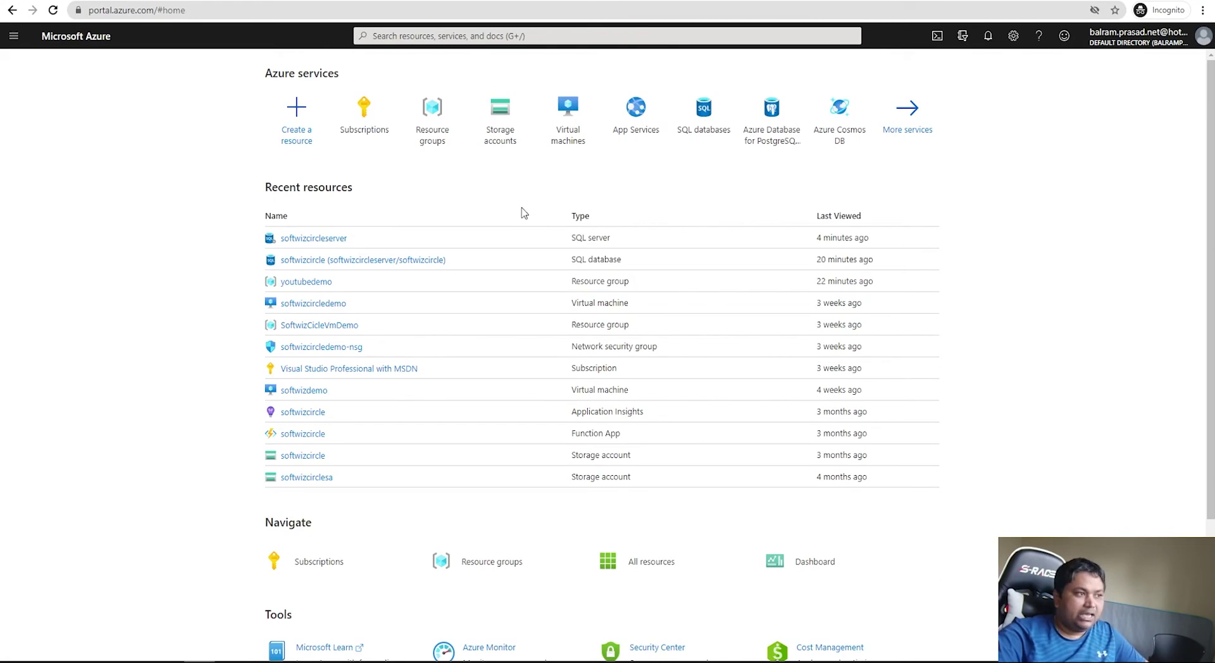
# - Start creating an Azure Cosmos DB account from the Databases category of the Azure Marketplace
pyautogui.click(301, 128)
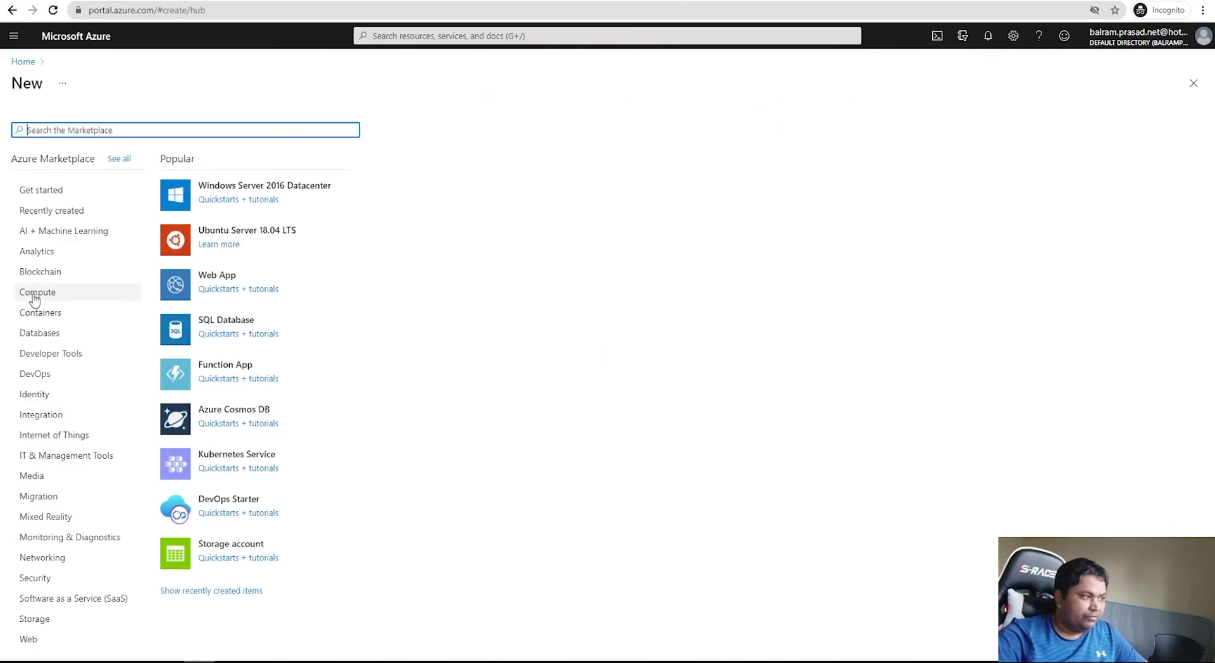
pyautogui.click(46, 341)
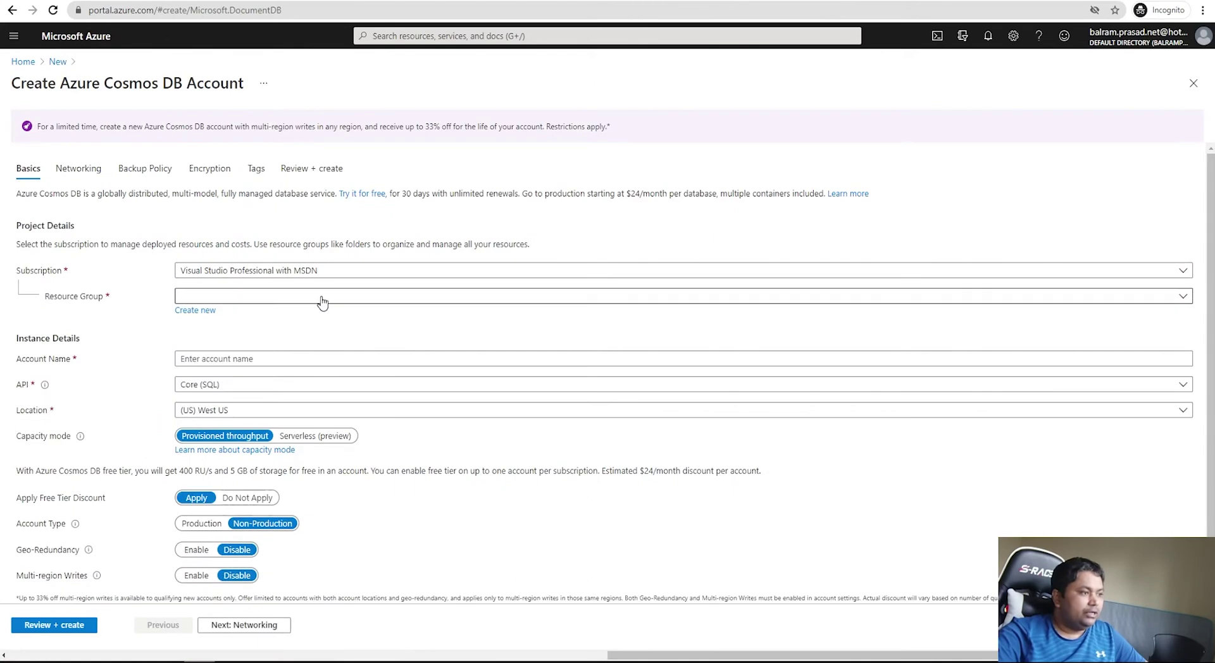
pyautogui.scroll(-1, 326, 303)
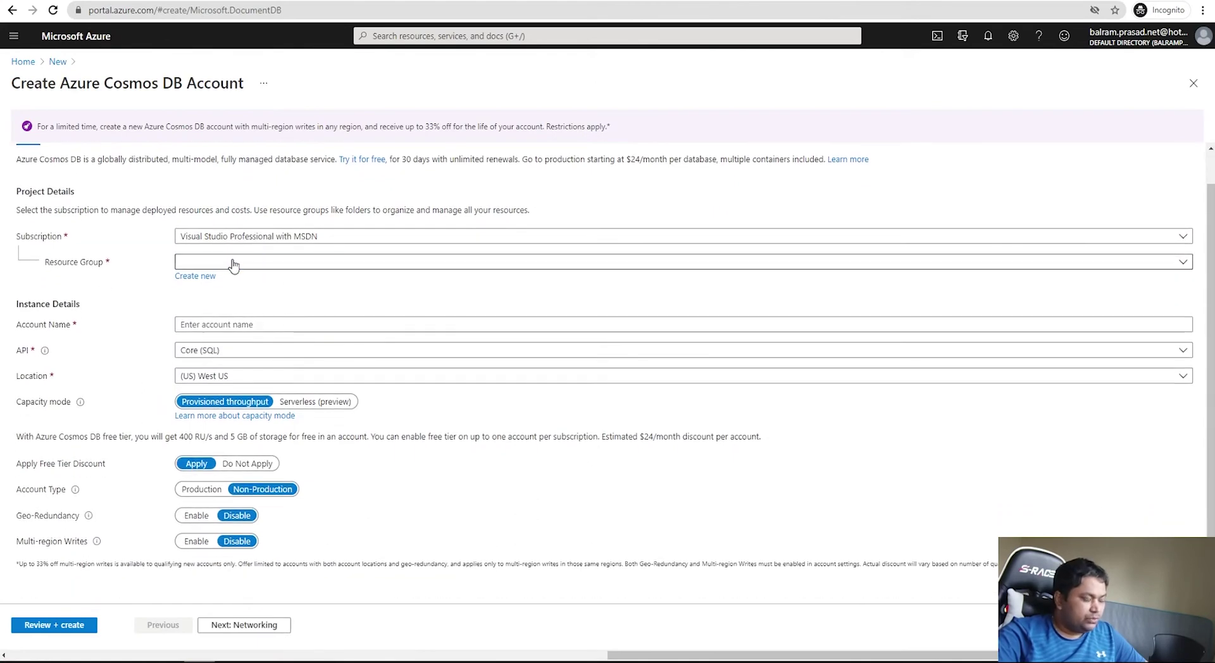
# - Assign the new Cosmos DB account to the youtubedemo resource group and name the account softwizcircle
pyautogui.click(232, 262)
pyautogui.click(896, 539)
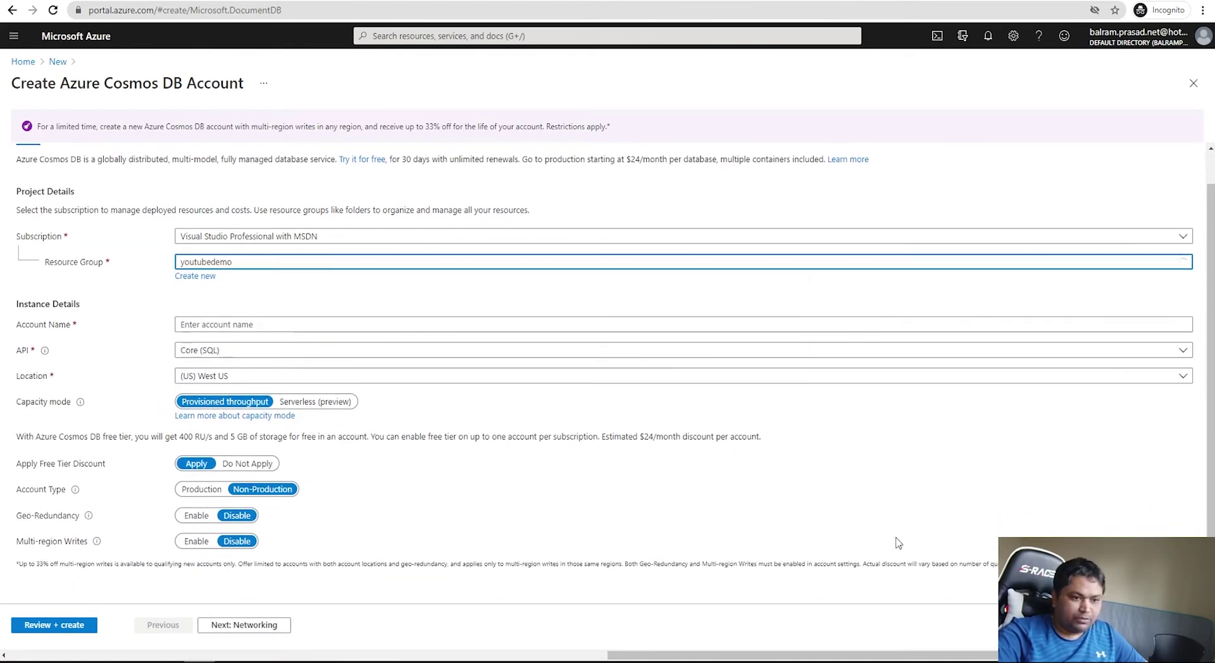
pyautogui.click(347, 322)
pyautogui.write('softwizcircle')
pyautogui.press('Tab')
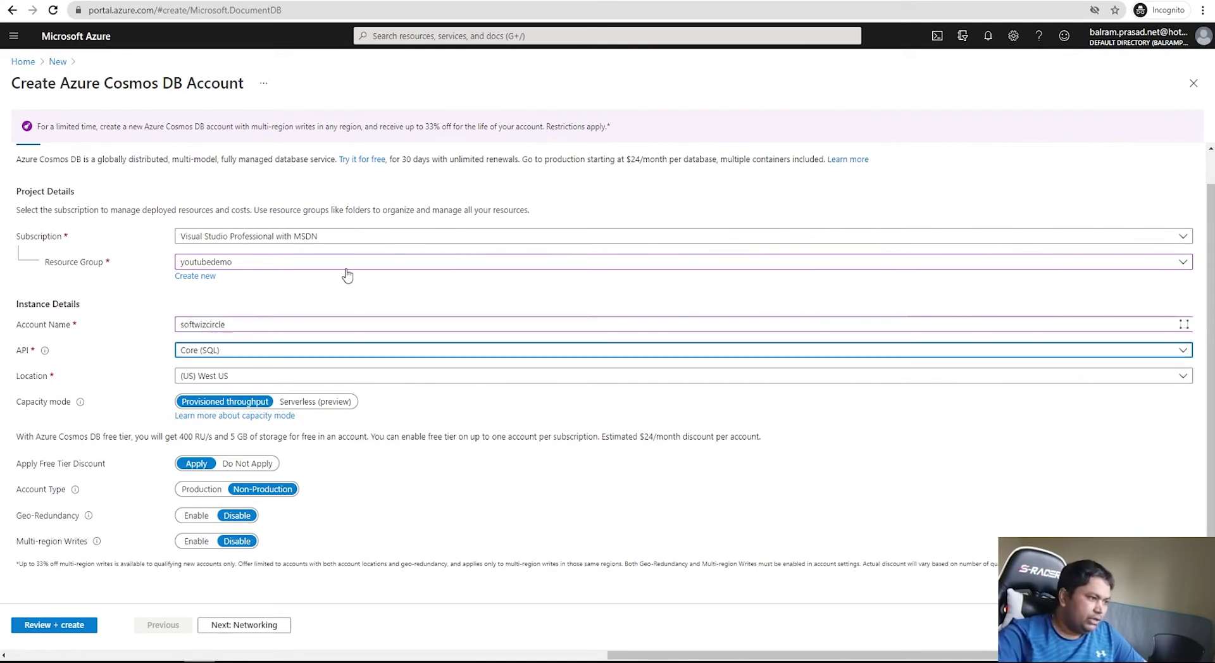
# - Review the available API and location options for the account, keeping Core (SQL) and (US) West US
pyautogui.click(270, 350)
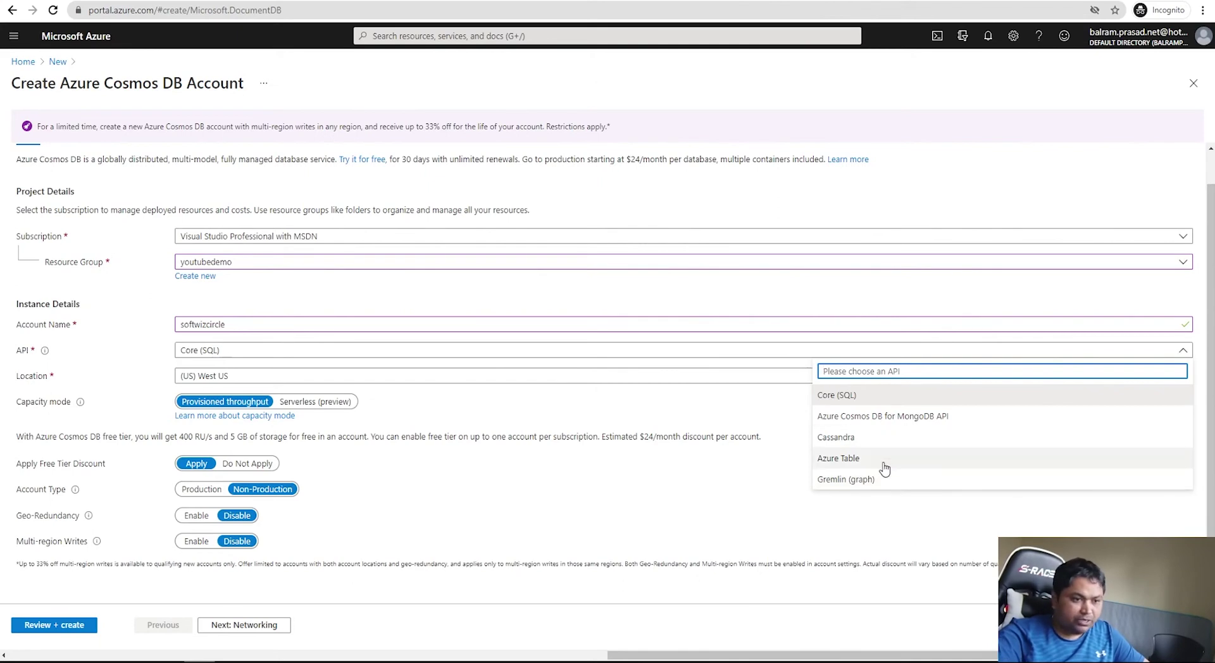
pyautogui.click(659, 462)
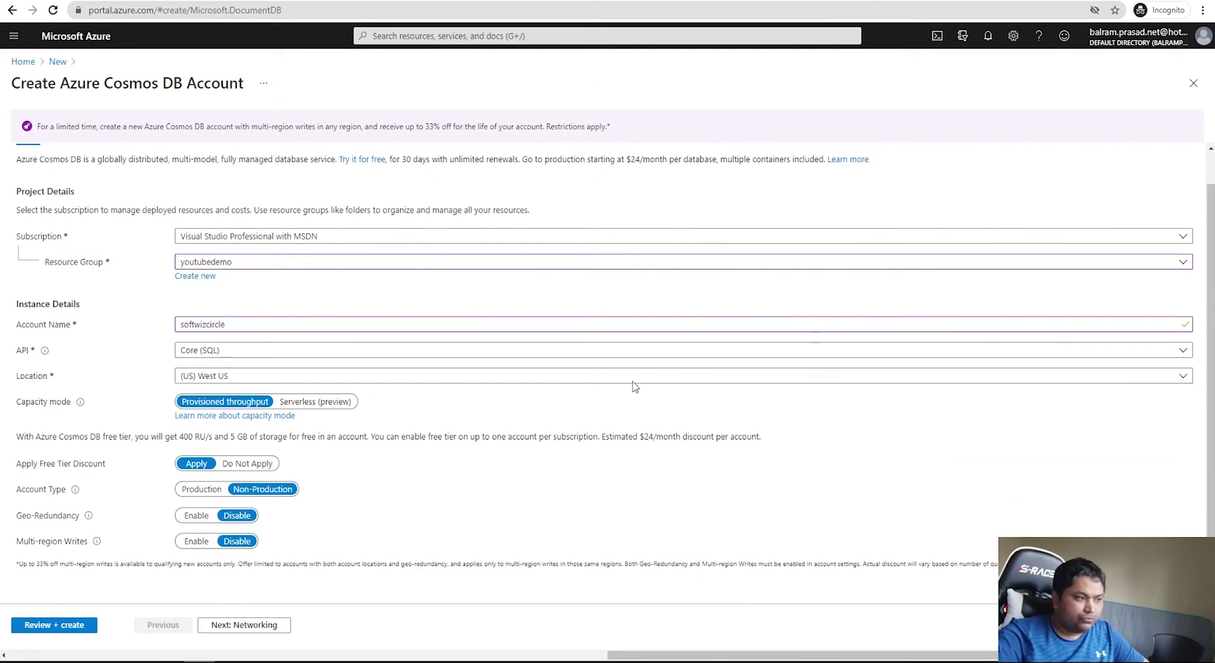
pyautogui.click(282, 376)
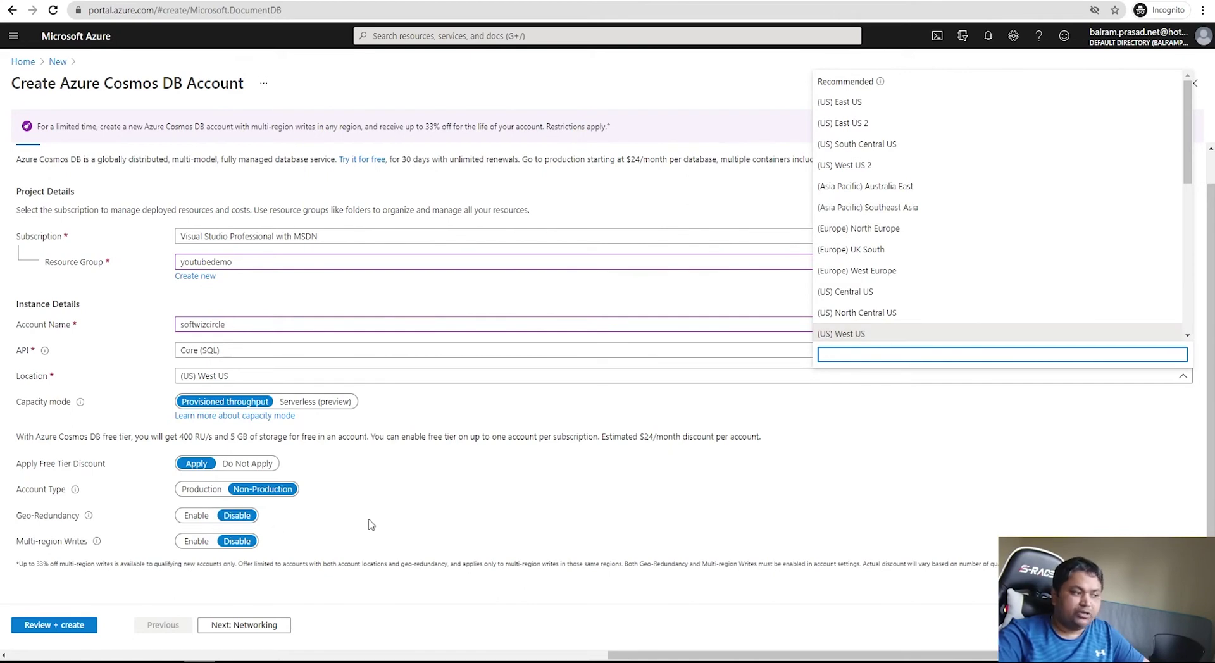
pyautogui.click(819, 419)
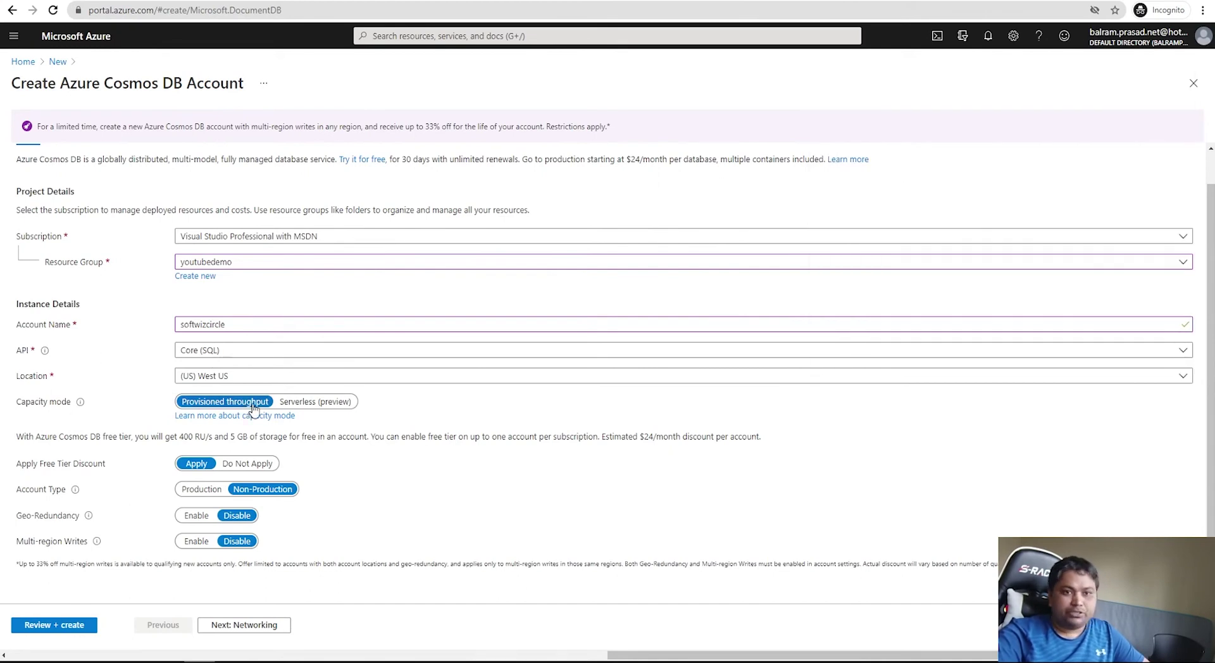
# - Compare the settings for provisioned throughput and serverless, and set the capacity mode to Serverless (preview)
pyautogui.click(299, 405)
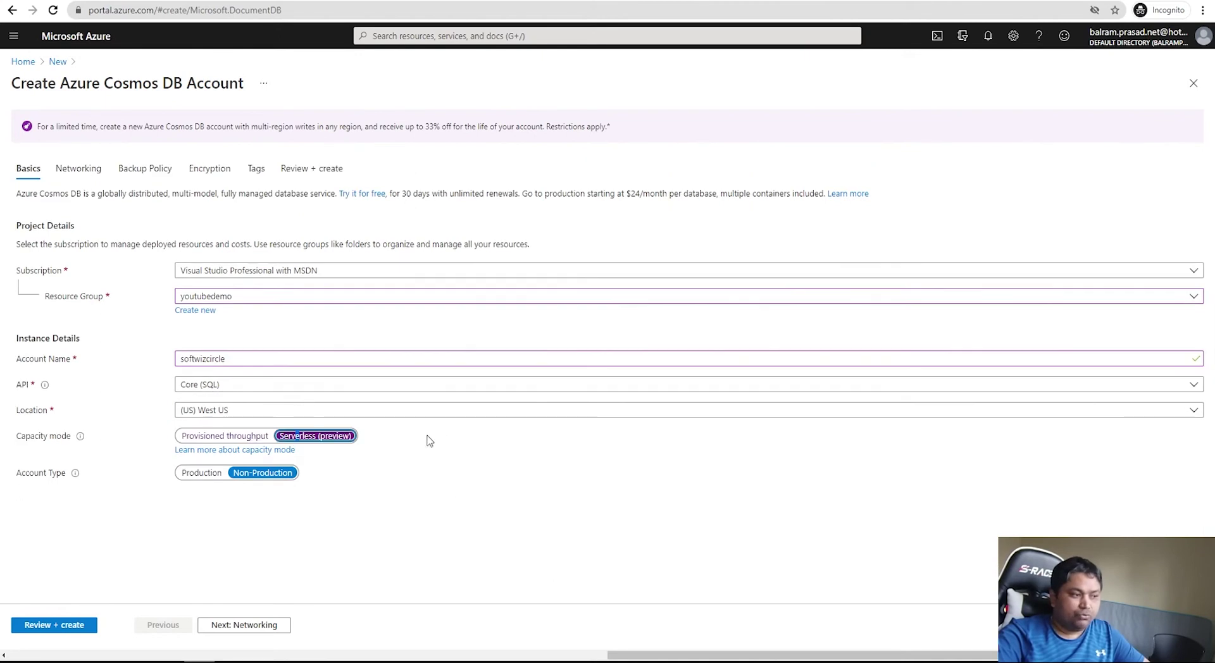
pyautogui.click(248, 441)
pyautogui.scroll(-1, 421, 465)
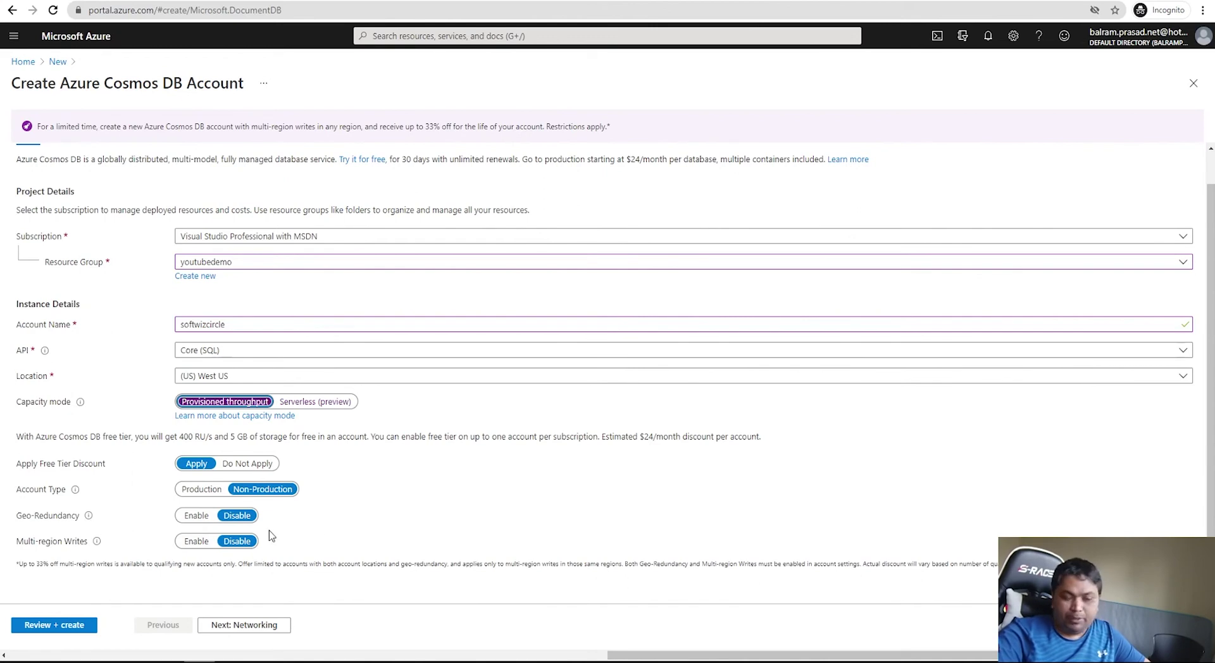
pyautogui.click(317, 406)
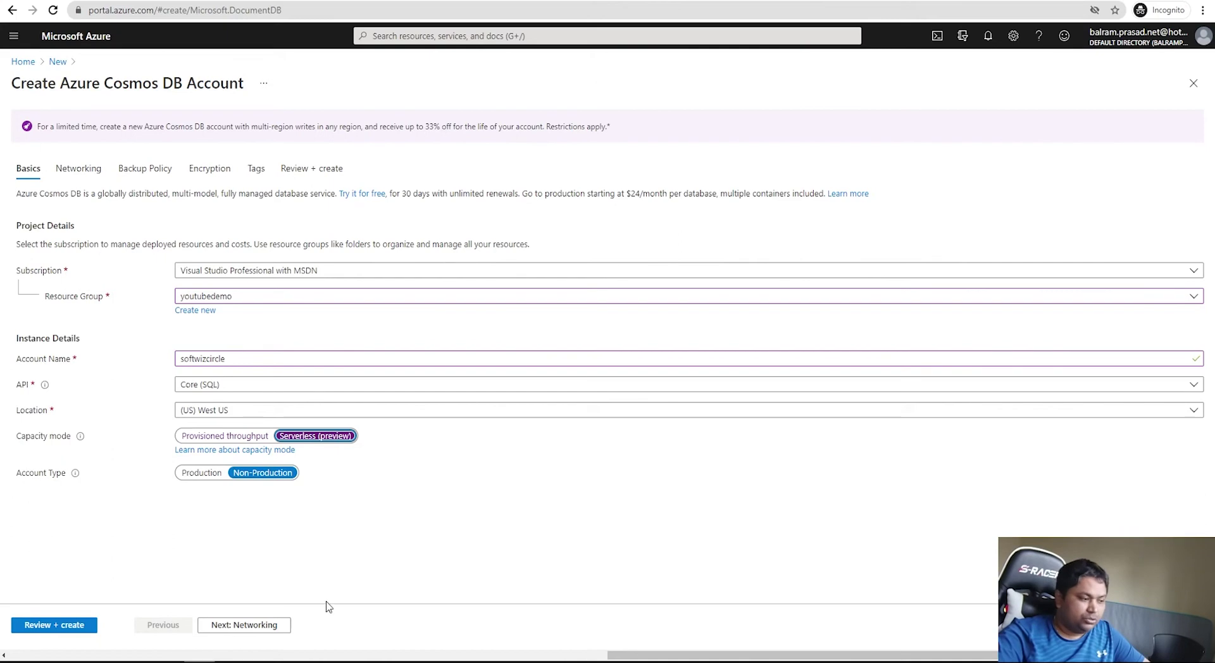
# - Accept the default networking, backup policy, encryption and tag settings, and create the Cosmos DB account
pyautogui.click(245, 626)
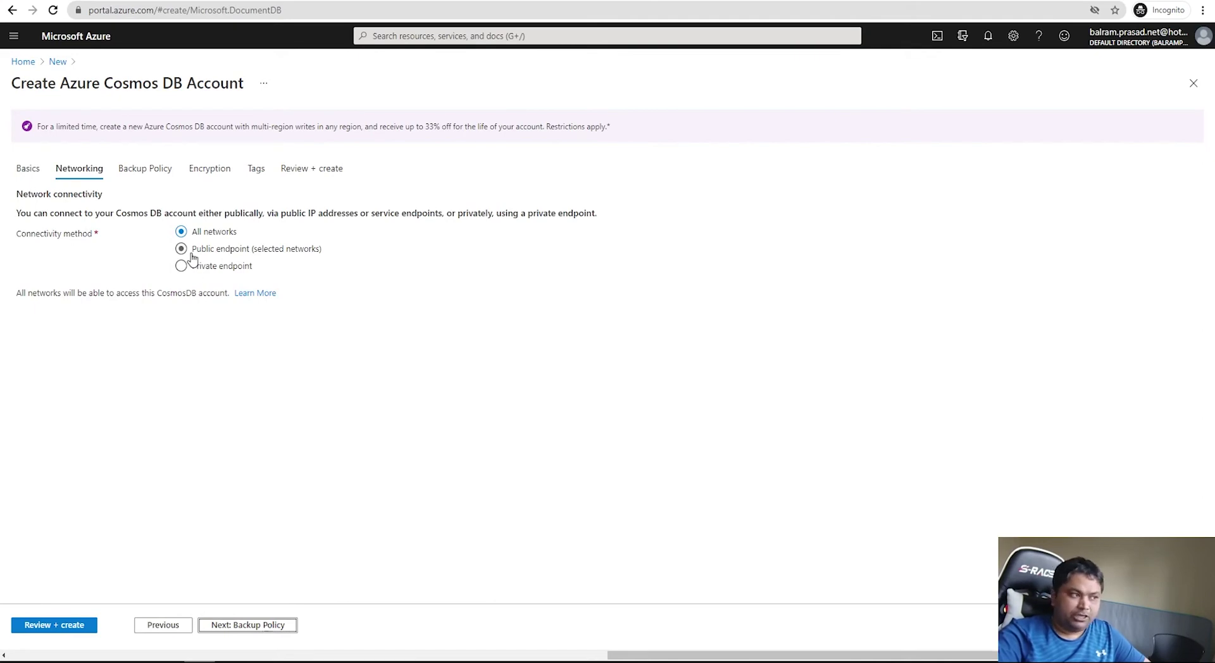
pyautogui.click(270, 626)
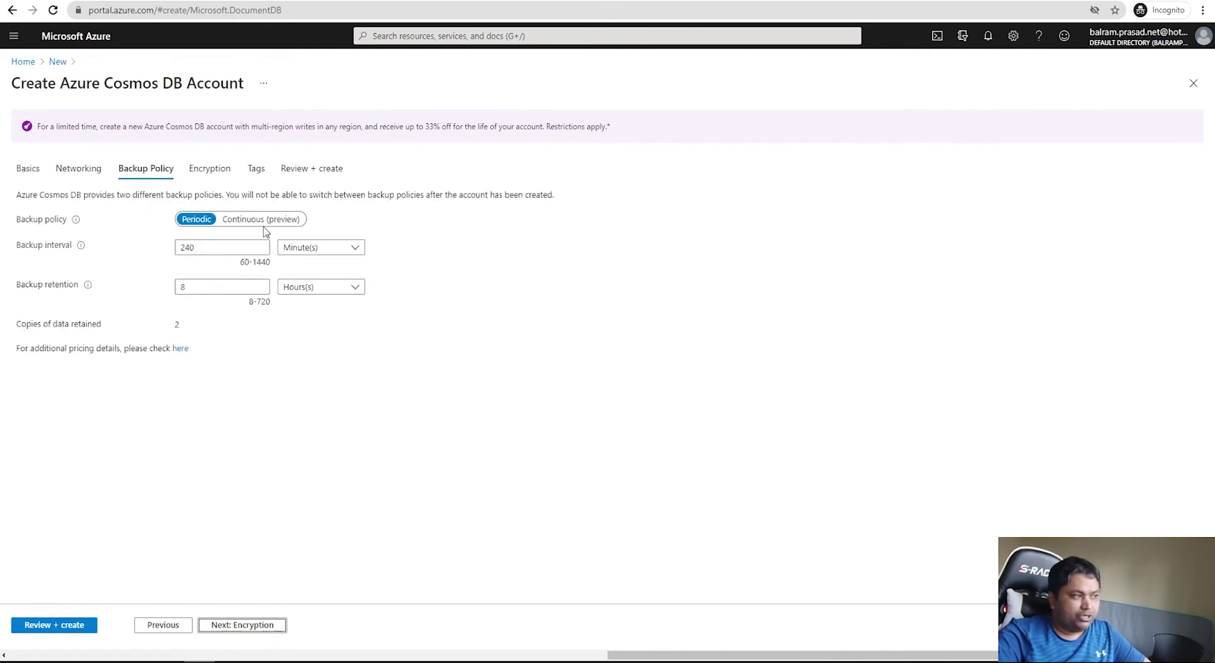
pyautogui.click(251, 626)
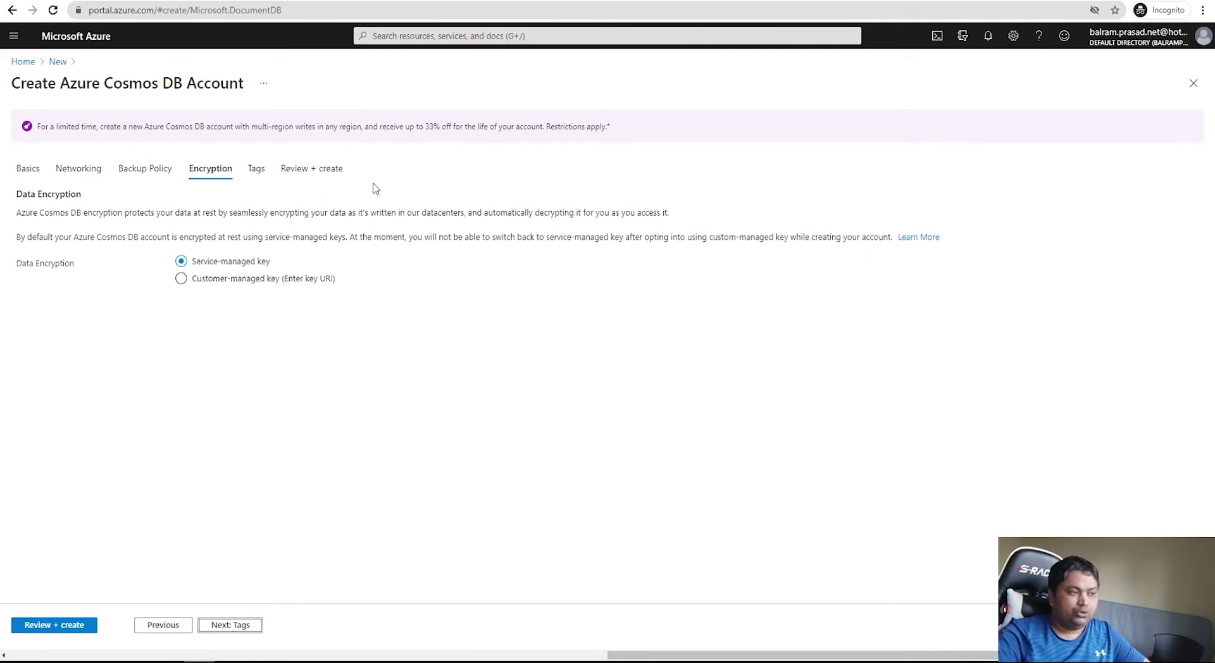
pyautogui.click(228, 626)
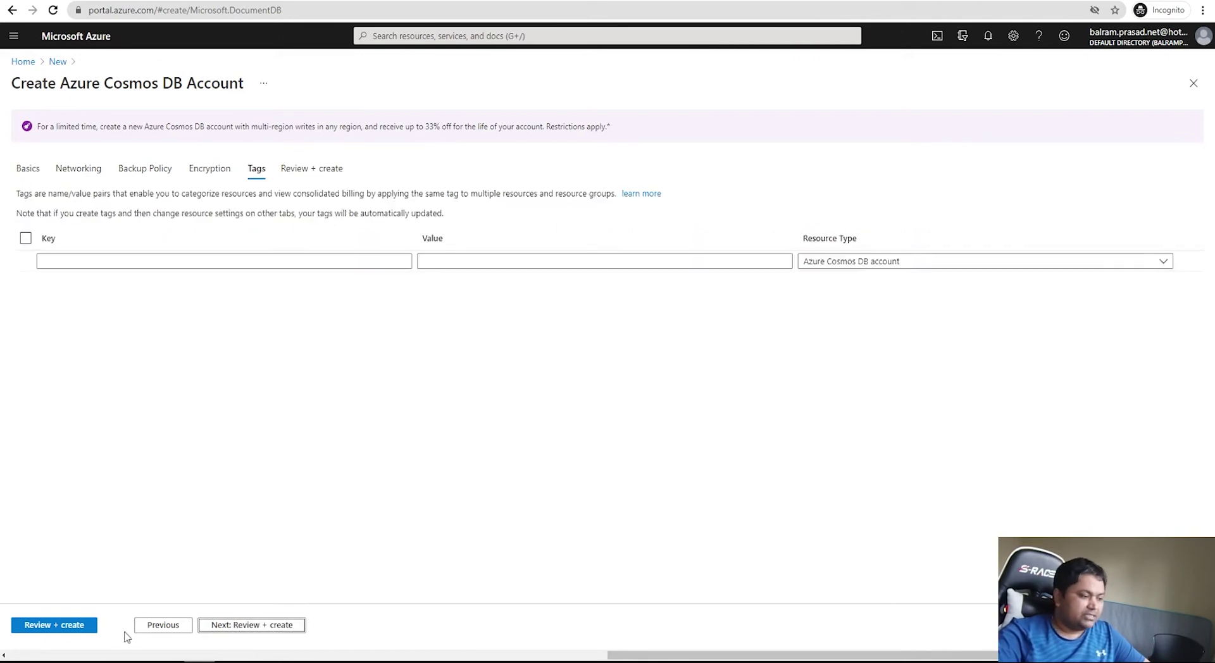
pyautogui.click(271, 627)
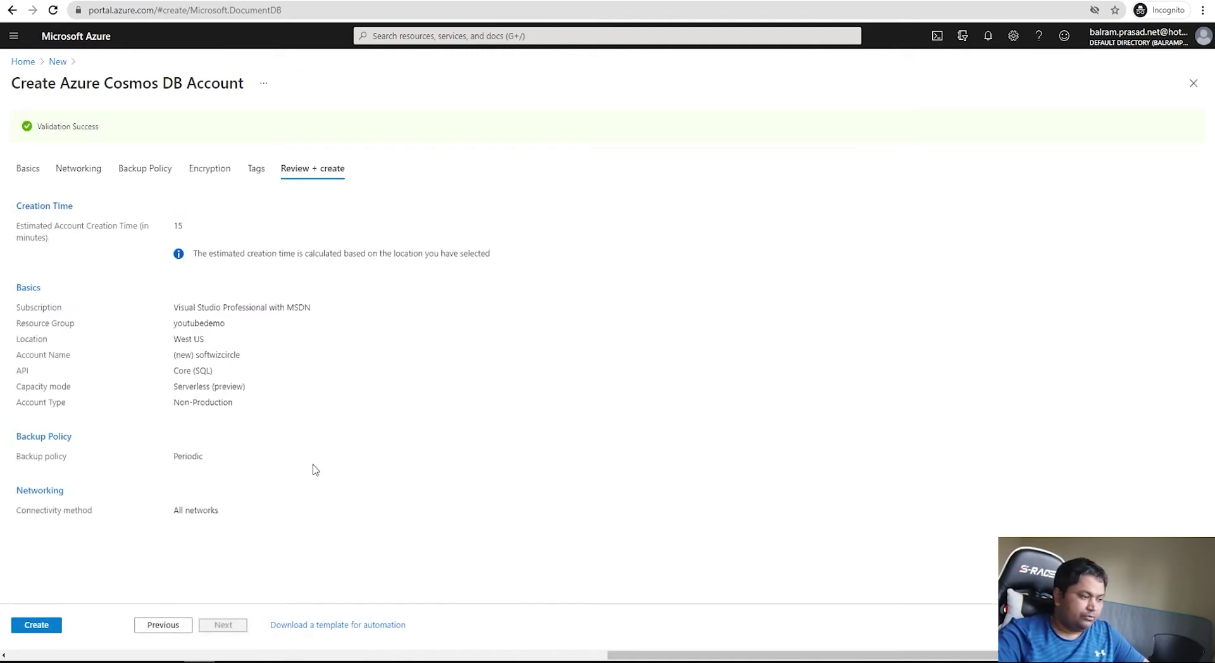
pyautogui.click(47, 629)
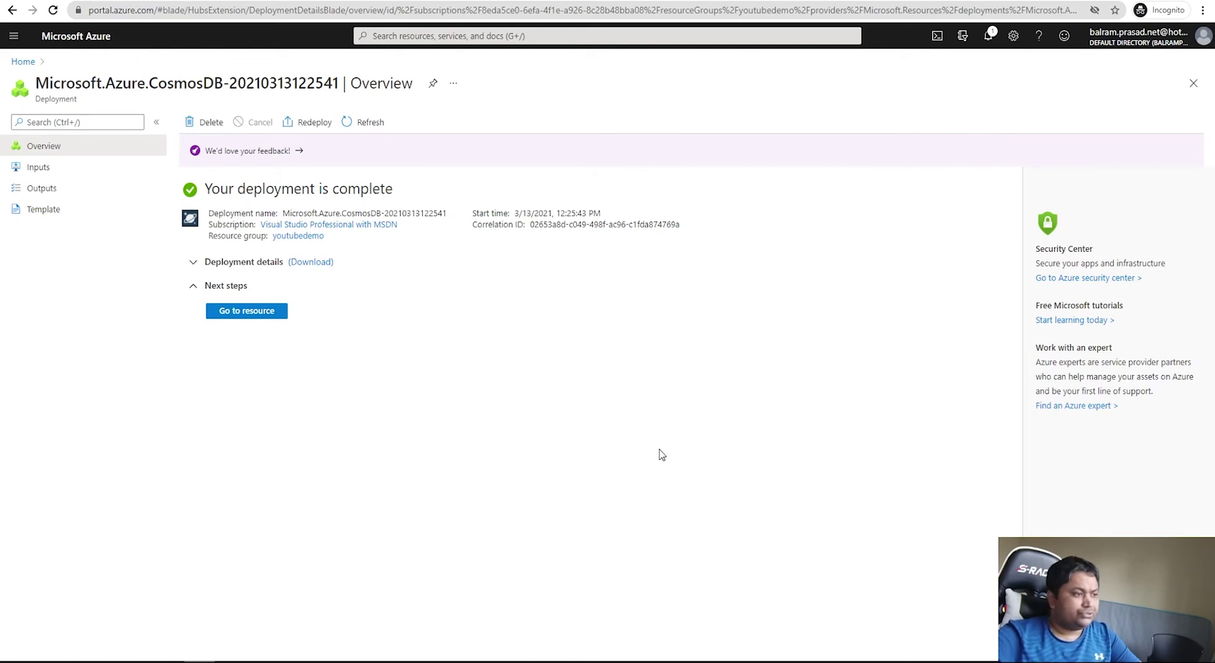
# - Open the deployed softwizcircle resource and create the sample 'Items' container from its quick start
pyautogui.click(271, 312)
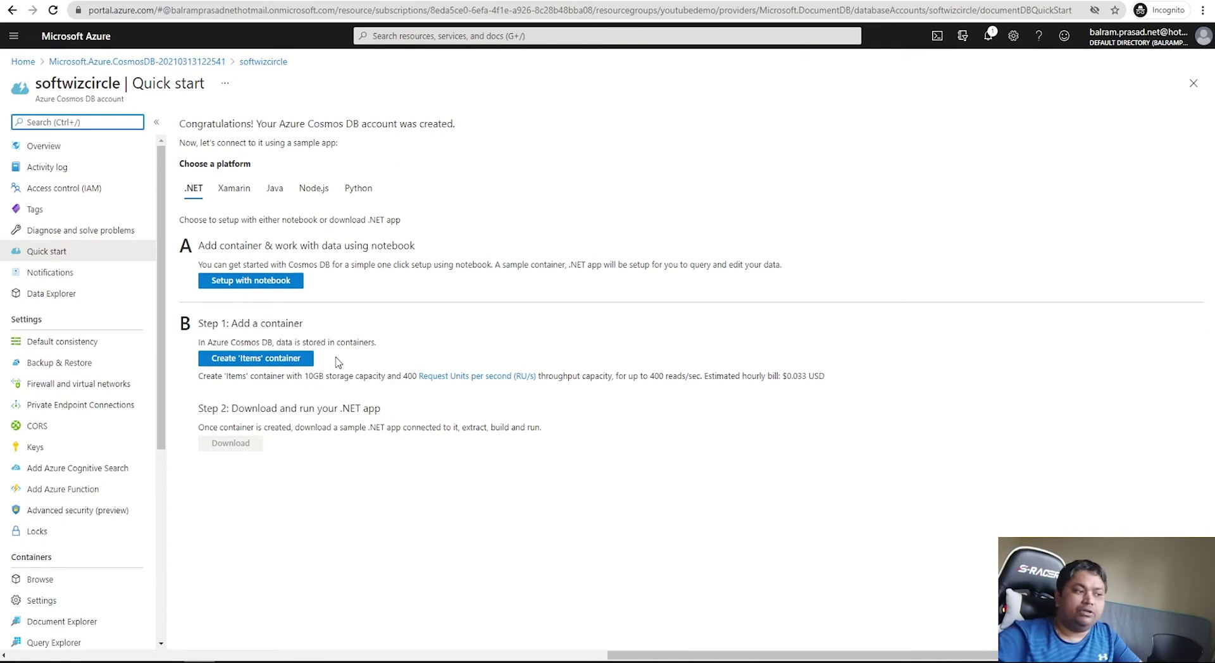
pyautogui.click(302, 361)
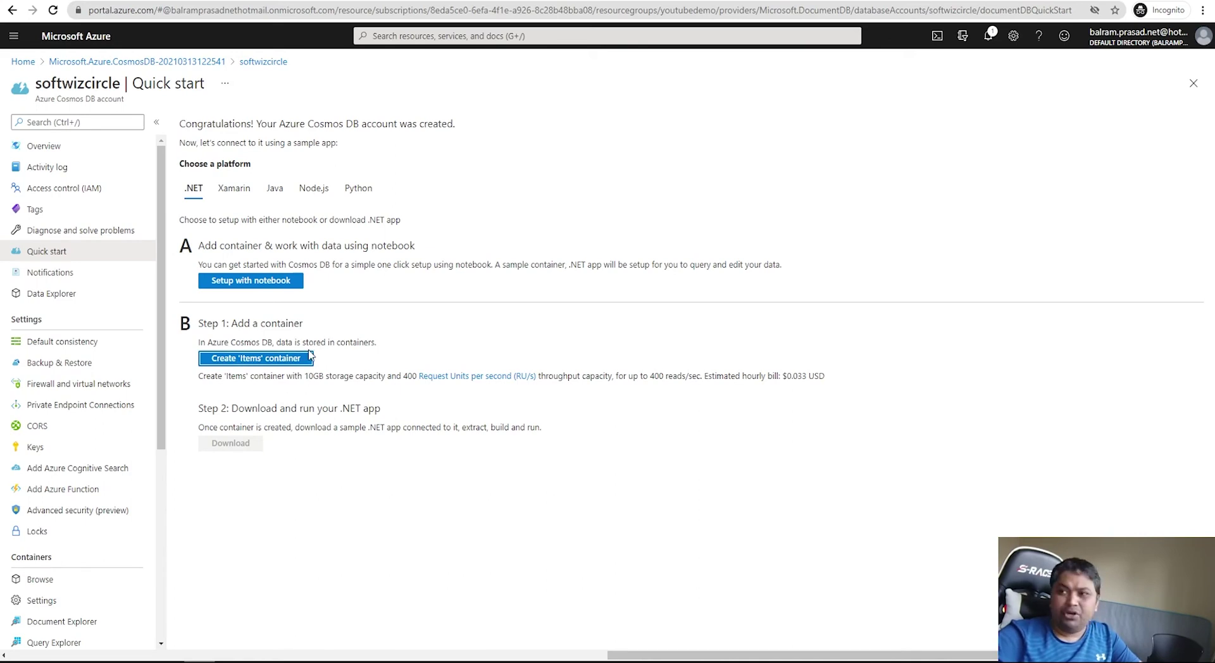
pyautogui.click(274, 362)
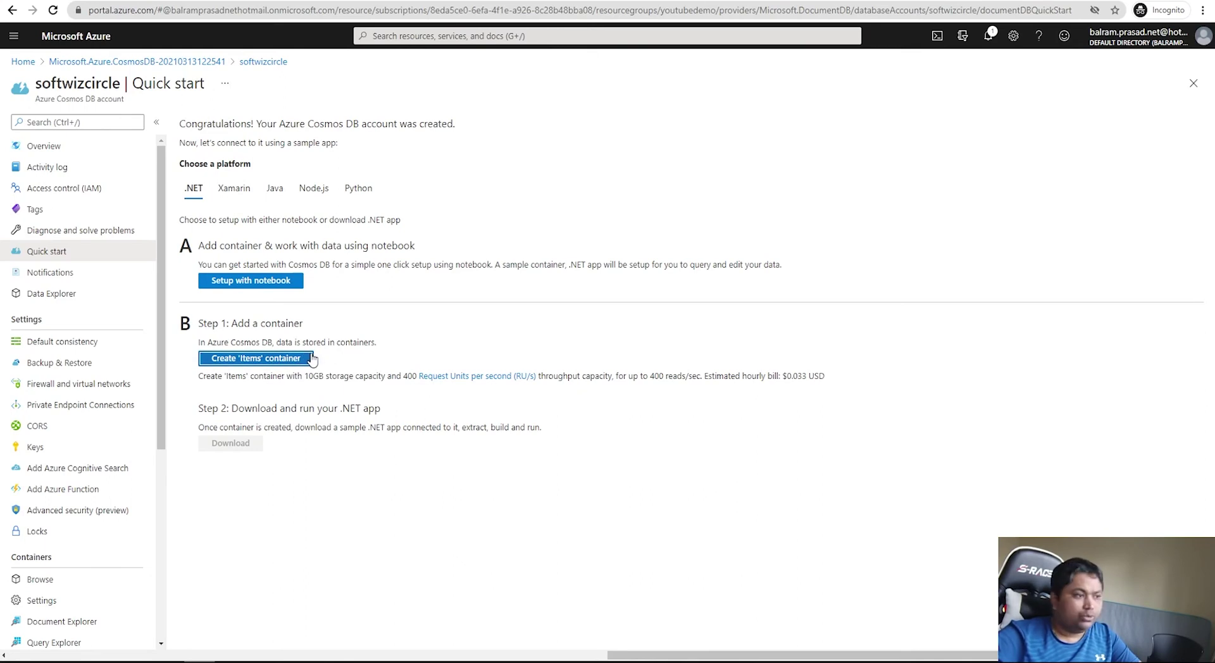
# - Delete the ToDoList database in Data Explorer, confirming with its database id
pyautogui.click(56, 627)
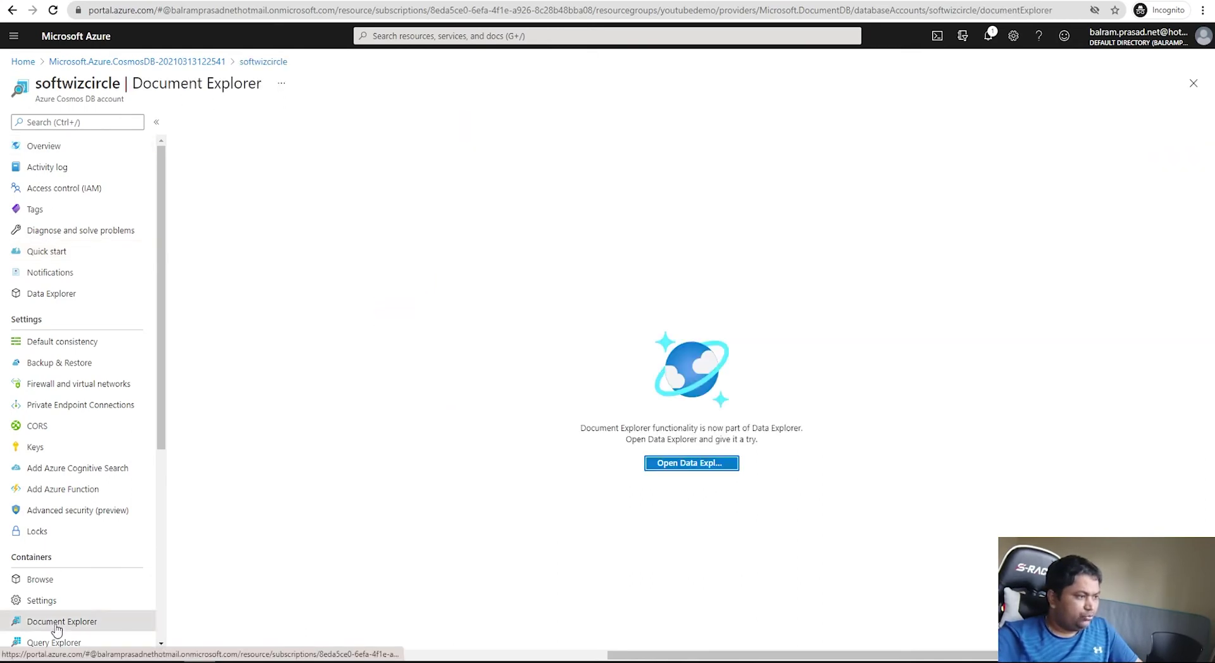
pyautogui.click(717, 467)
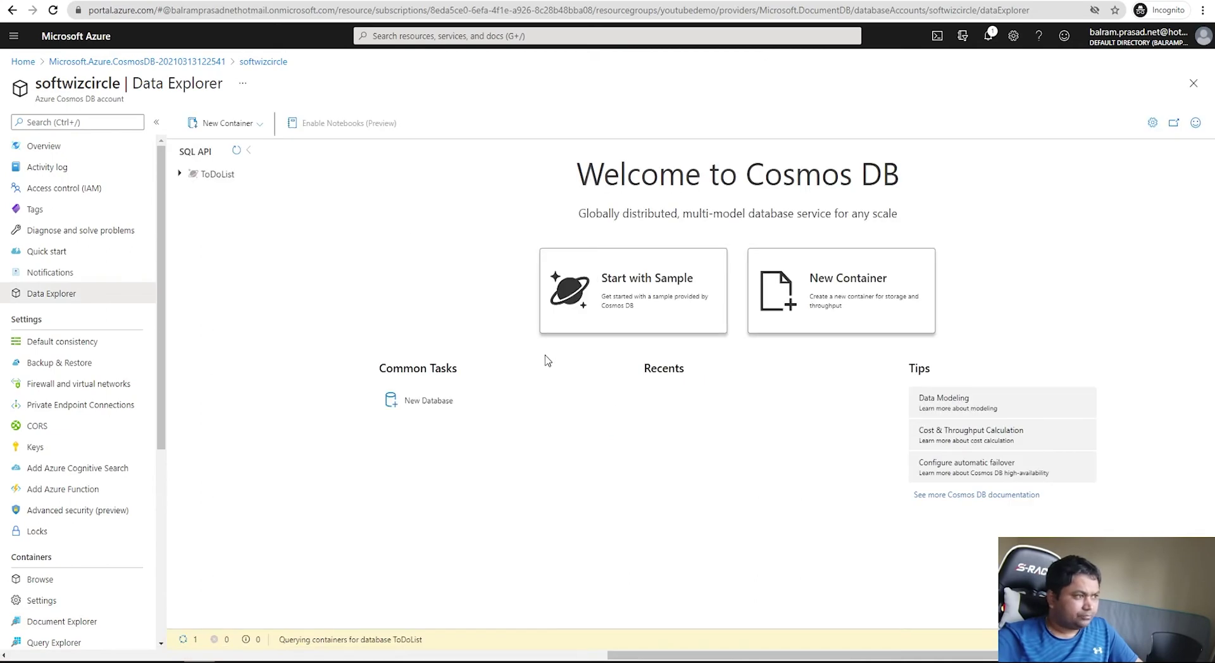
pyautogui.click(180, 174)
pyautogui.click(224, 178)
pyautogui.click(246, 176)
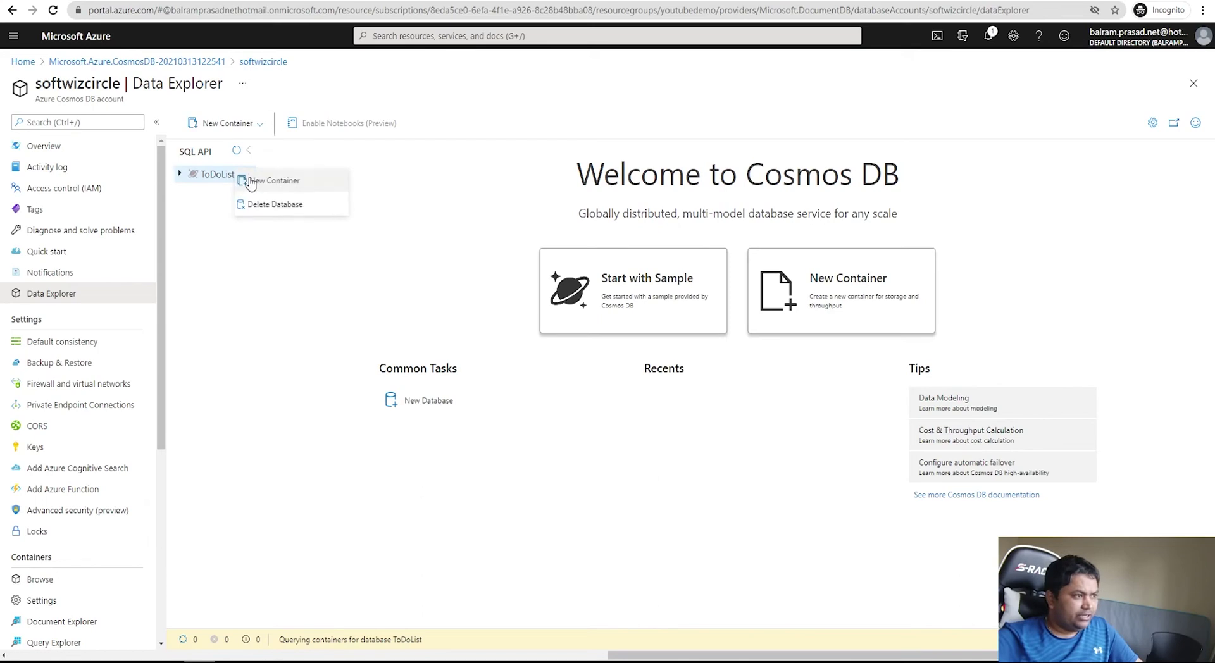
pyautogui.click(271, 202)
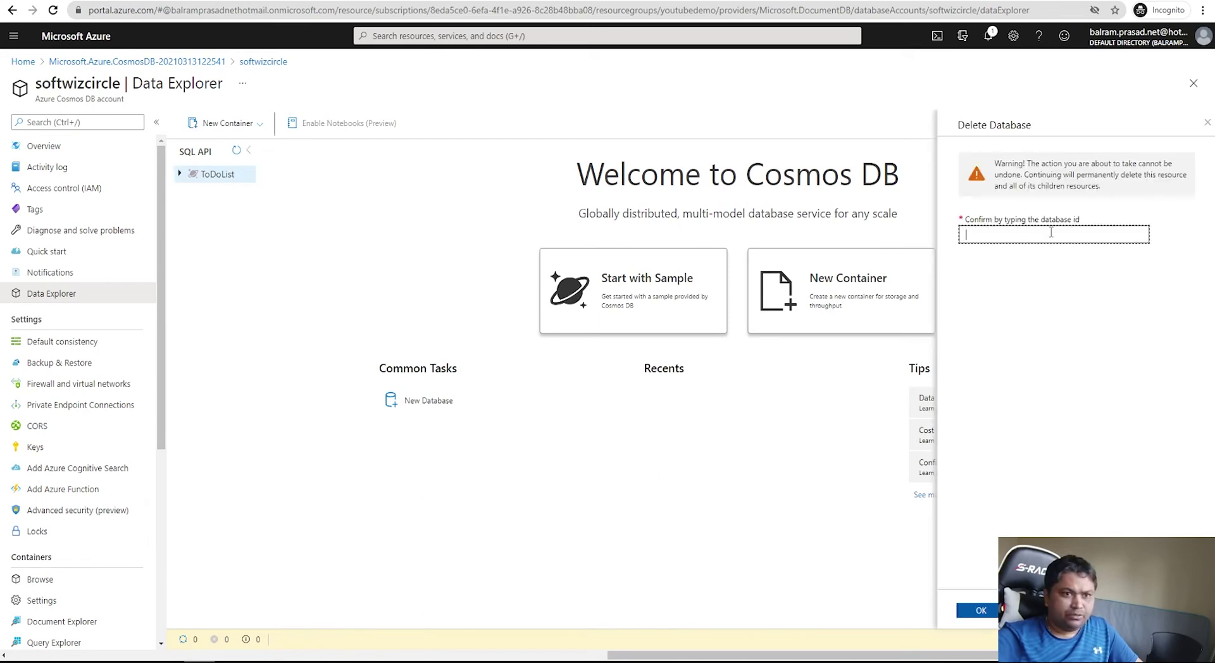
pyautogui.write('ToDoLis')
pyautogui.press('BackSpace')
pyautogui.press('BackSpace')
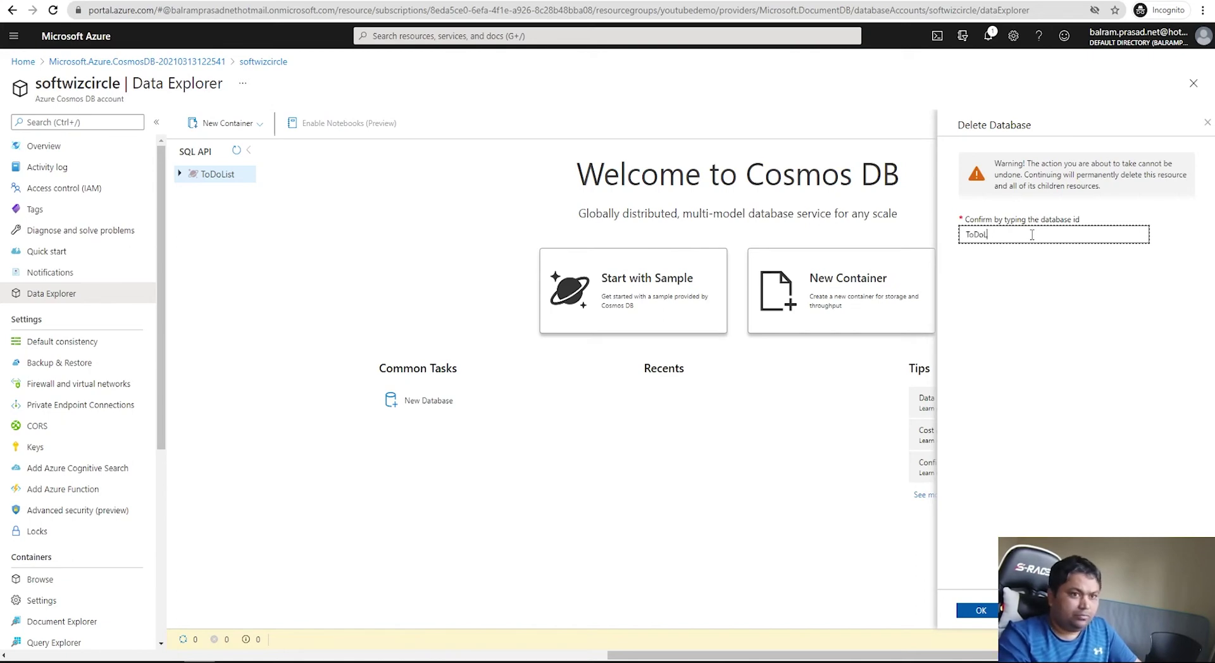
pyautogui.write('t')
pyautogui.click(980, 611)
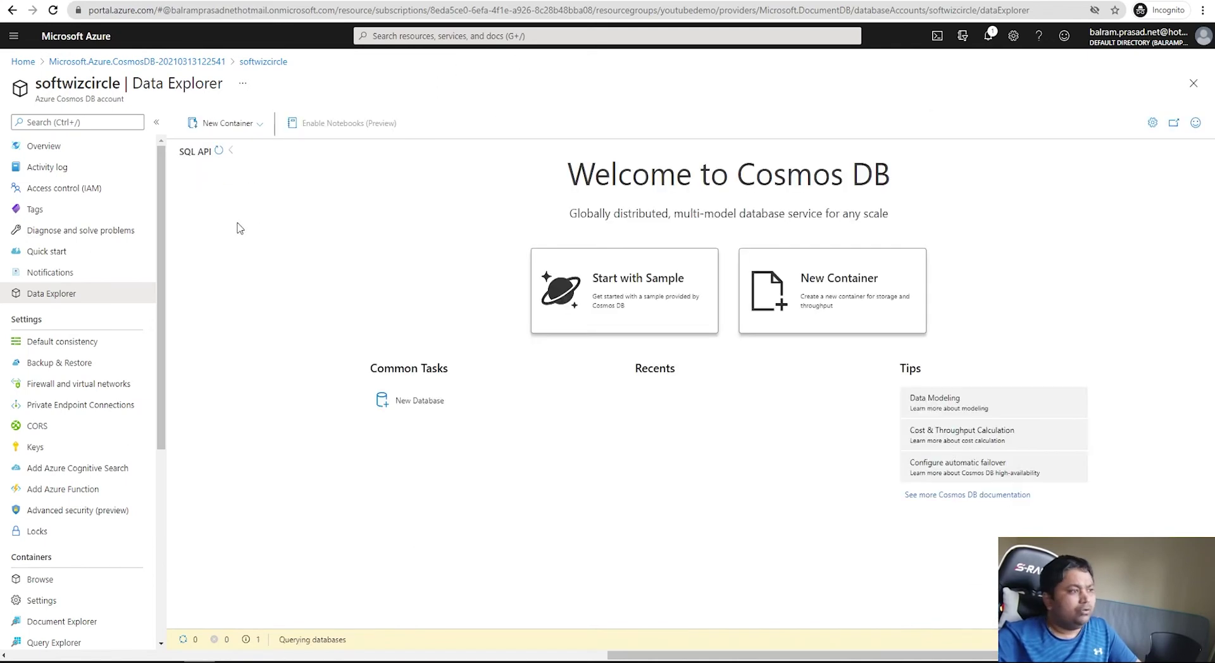
# - Create a new database with the id Demo
pyautogui.click(400, 402)
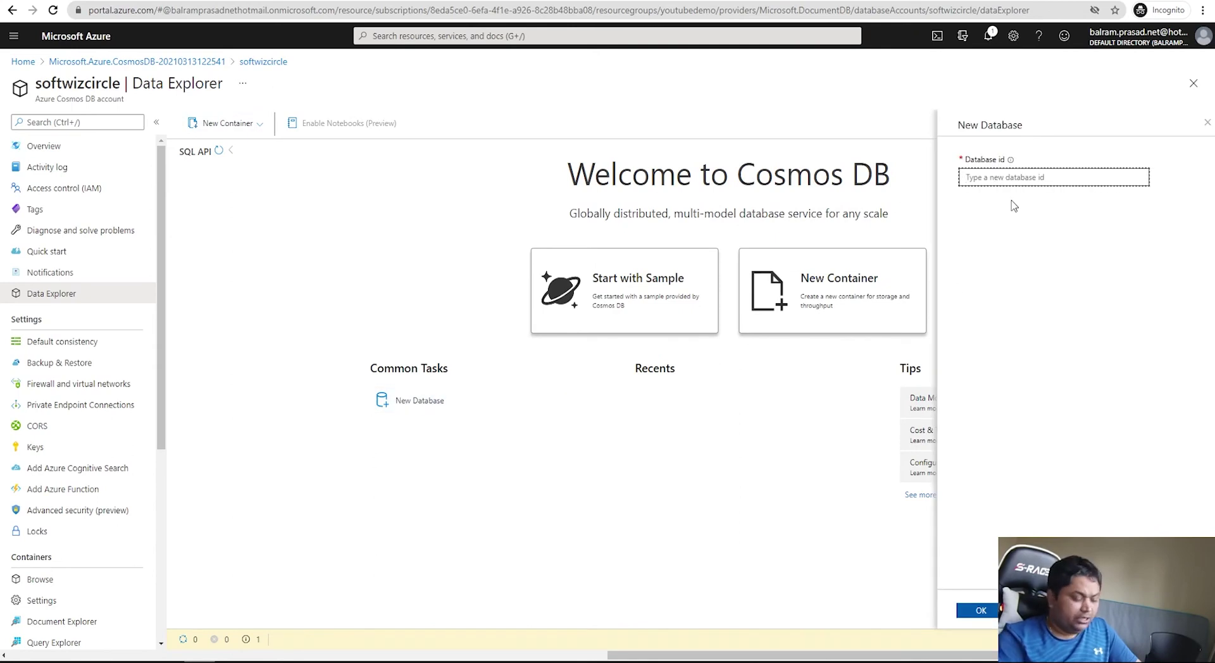
pyautogui.write('Demo')
pyautogui.click(979, 611)
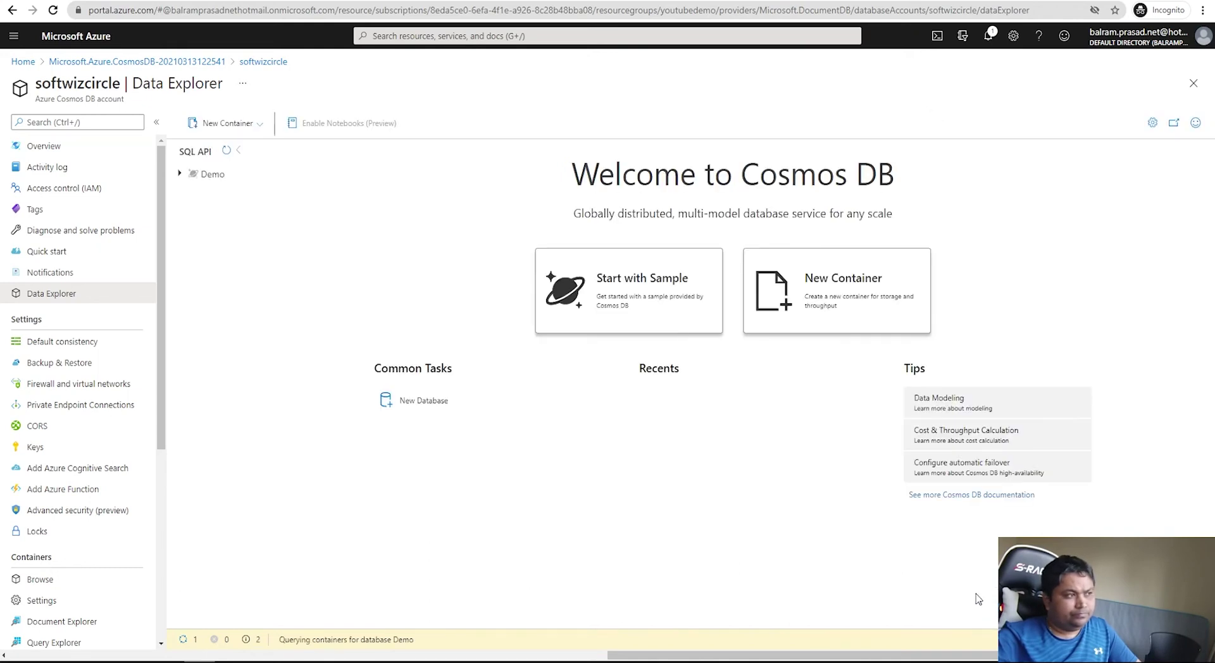
# - Add a container with the id Employee and partition key /id to the existing Demo database
pyautogui.click(234, 175)
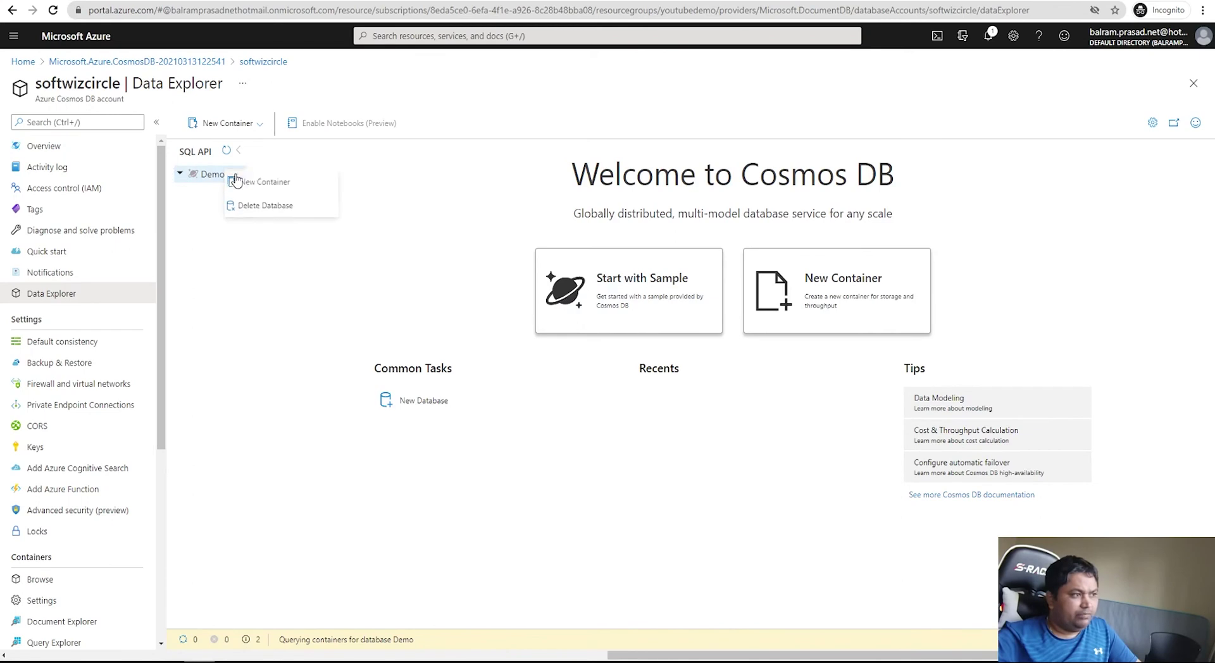
pyautogui.click(256, 189)
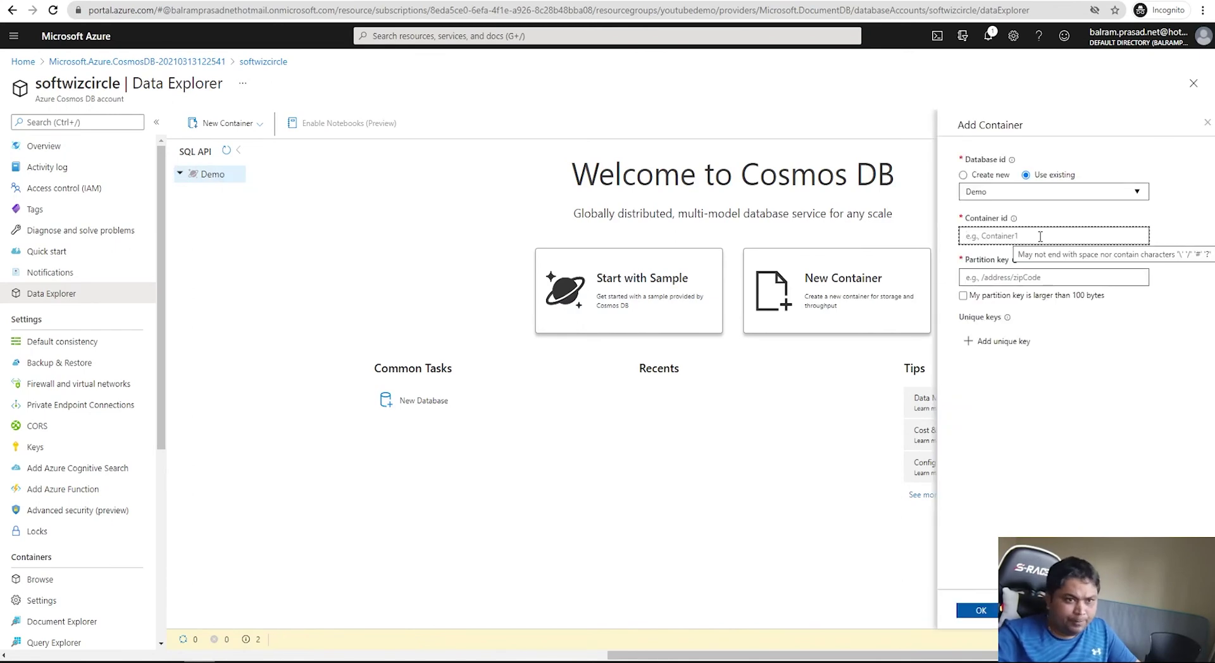
pyautogui.write('E')
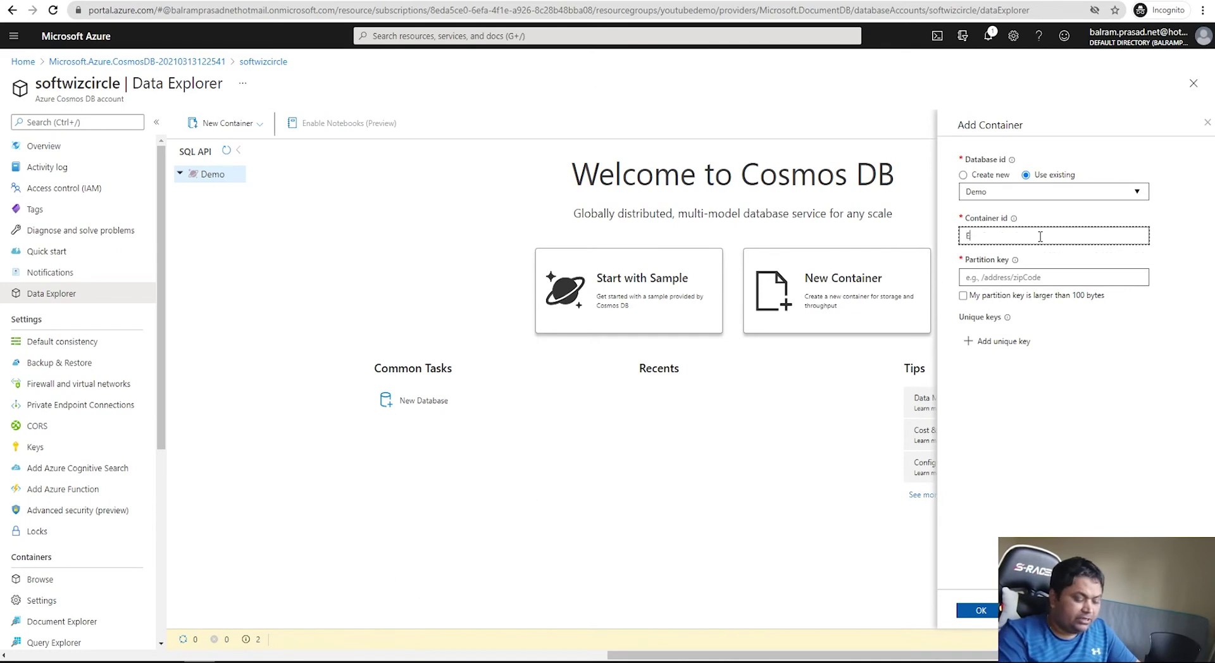
pyautogui.write('mployee')
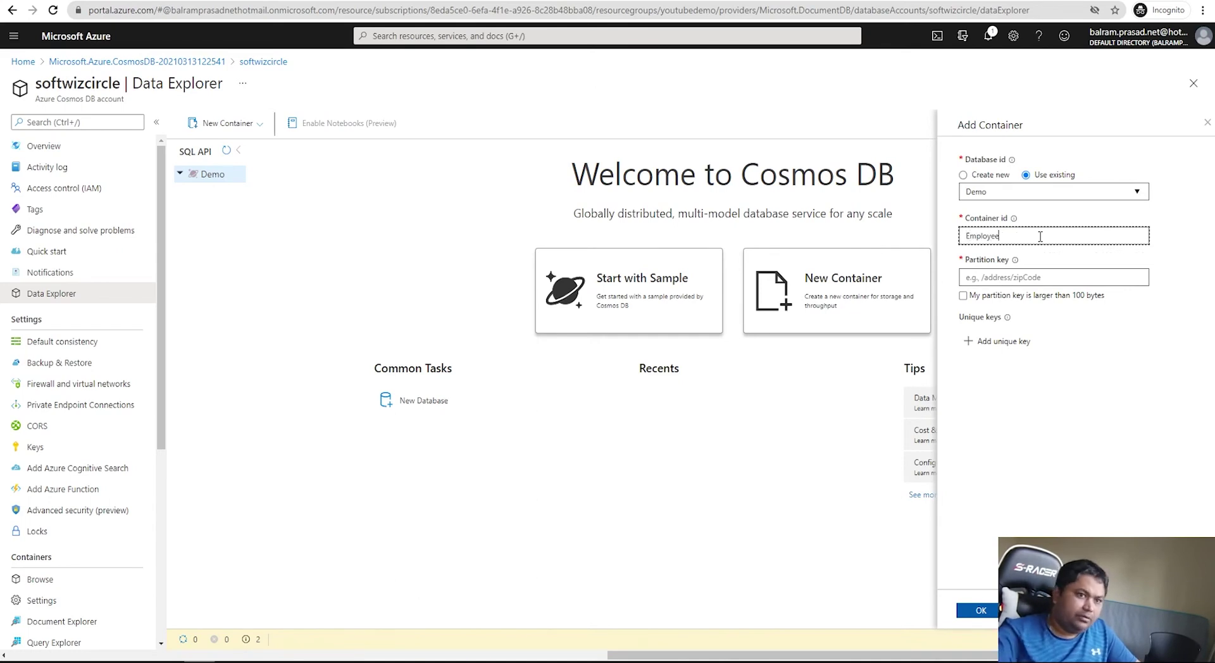
pyautogui.click(1006, 278)
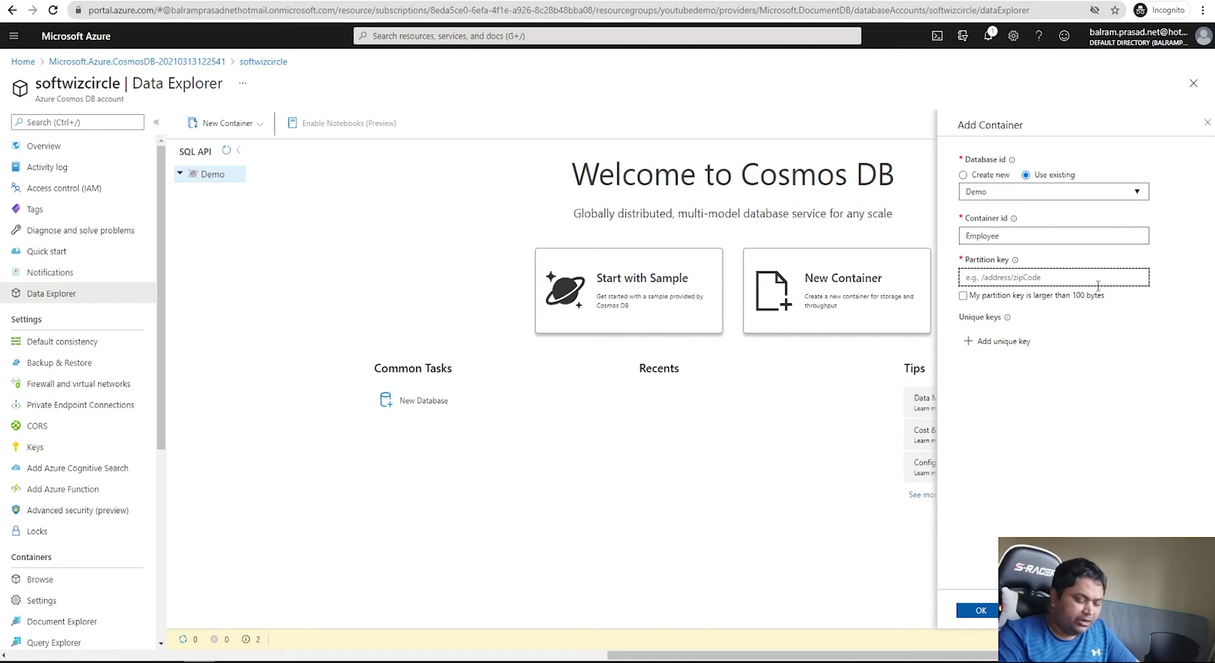
pyautogui.write('/id')
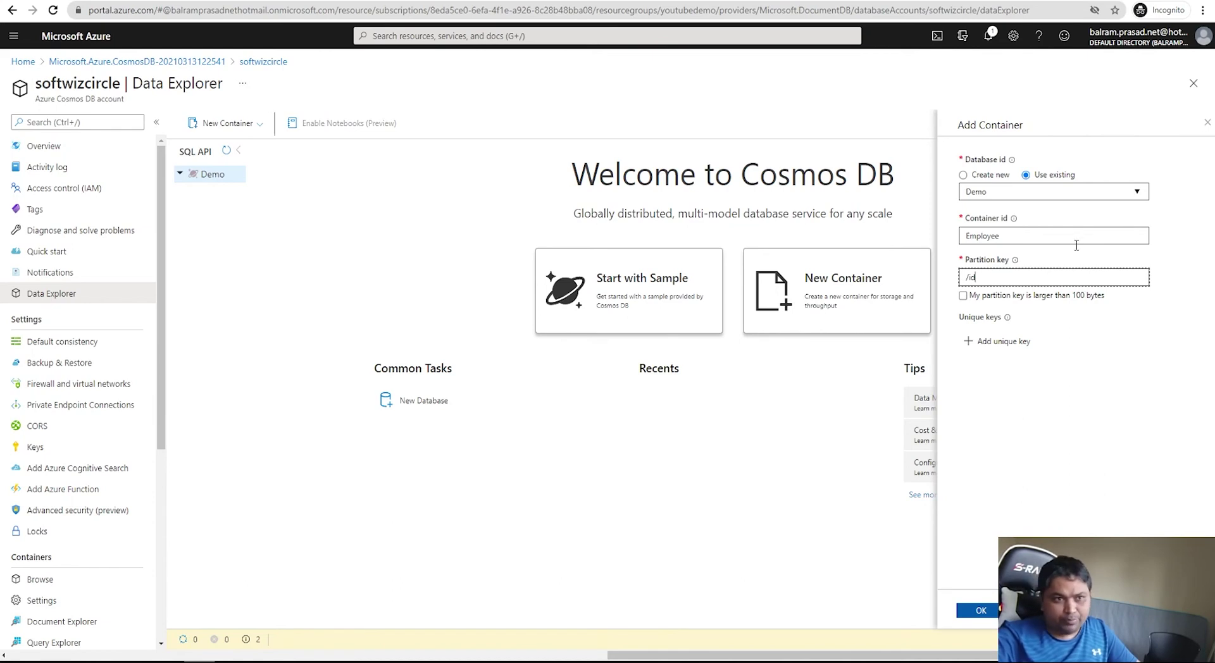
pyautogui.click(990, 611)
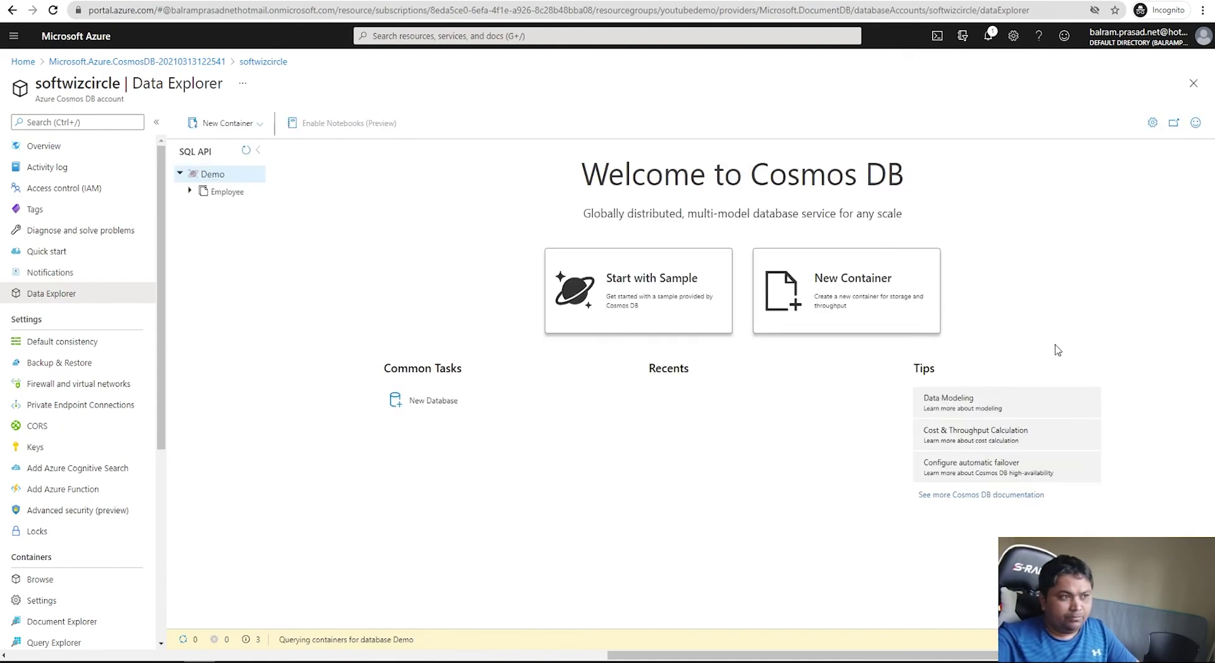
# - Open the Employee container's items and copy the first JSON record, with salary 56000, from the Notepad notes
pyautogui.click(187, 192)
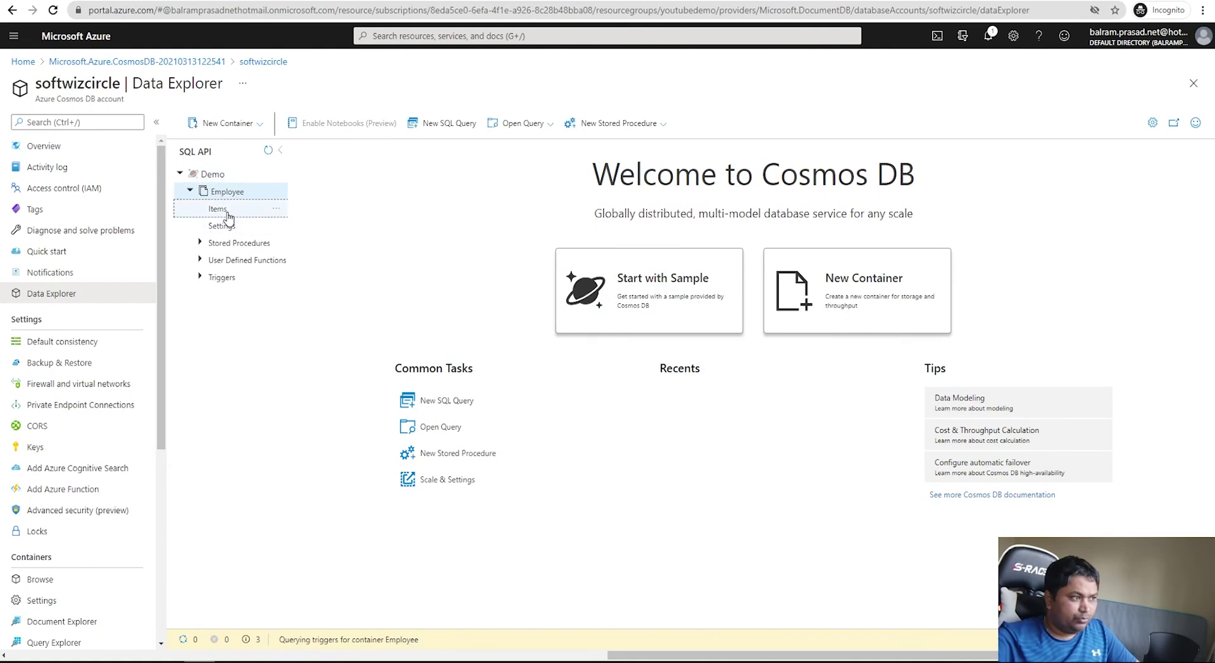
pyautogui.click(217, 209)
pyautogui.hotkey('alt', 'Tab')
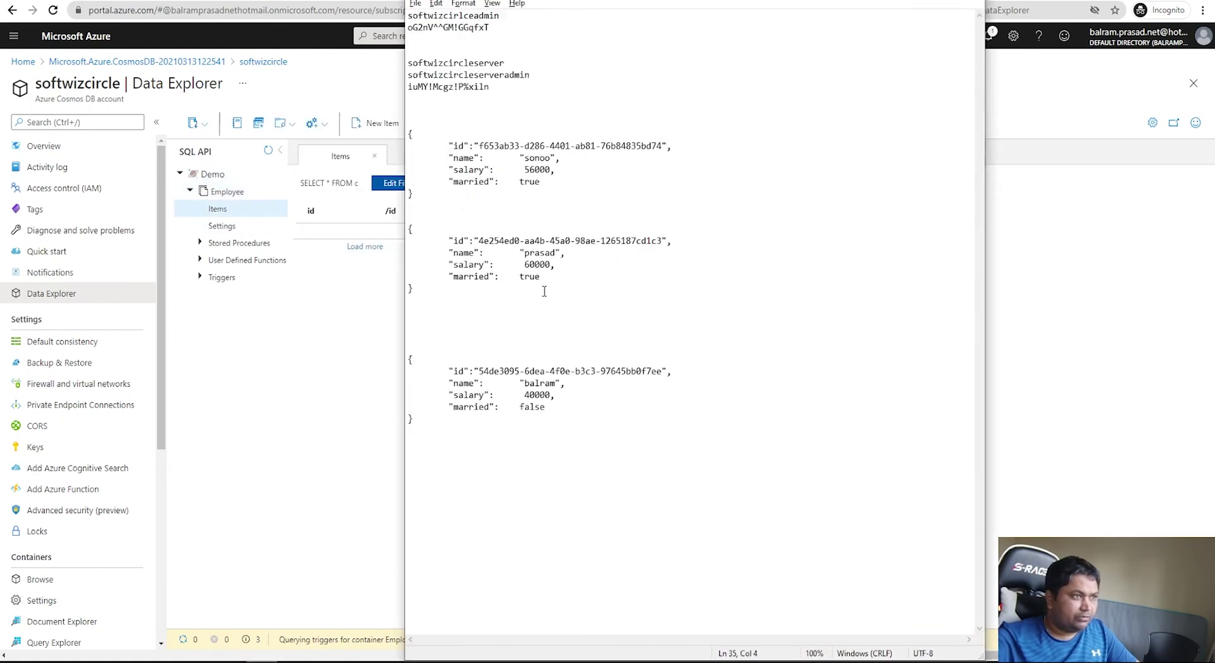
pyautogui.moveTo(433, 203); pyautogui.dragTo(408, 133)
pyautogui.hotkey('ctrl', 'c')
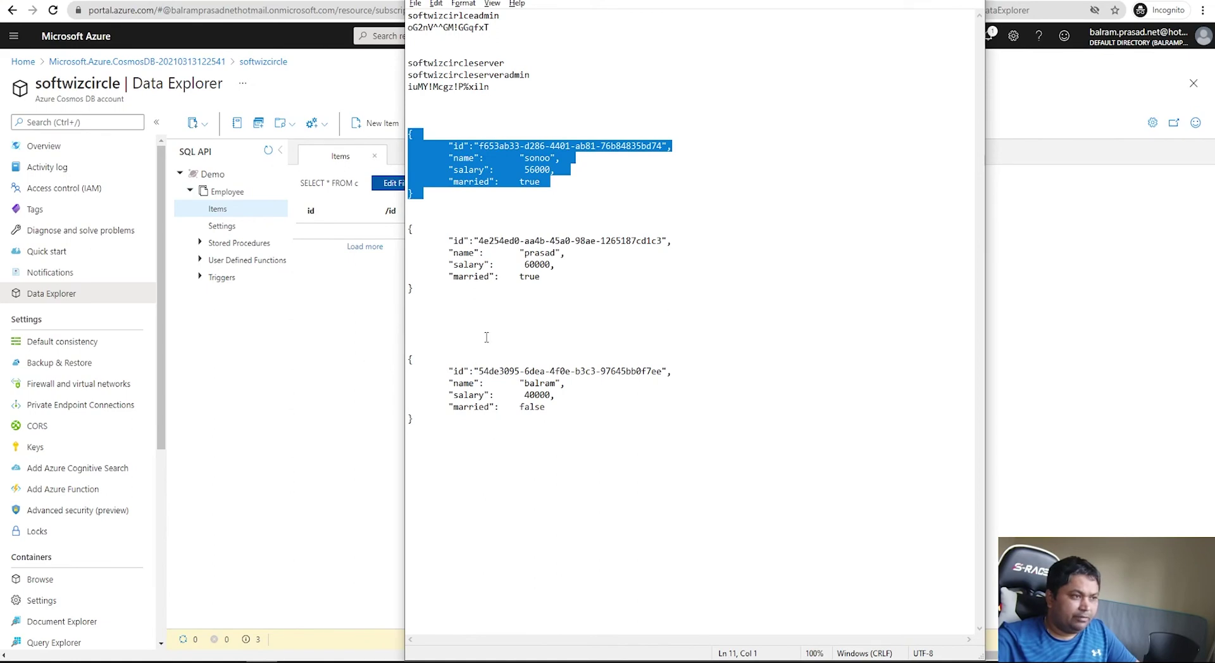
# - Return to Data Explorer and save a new Employee item from the copied record, with salary 56000 and married true
pyautogui.click(355, 358)
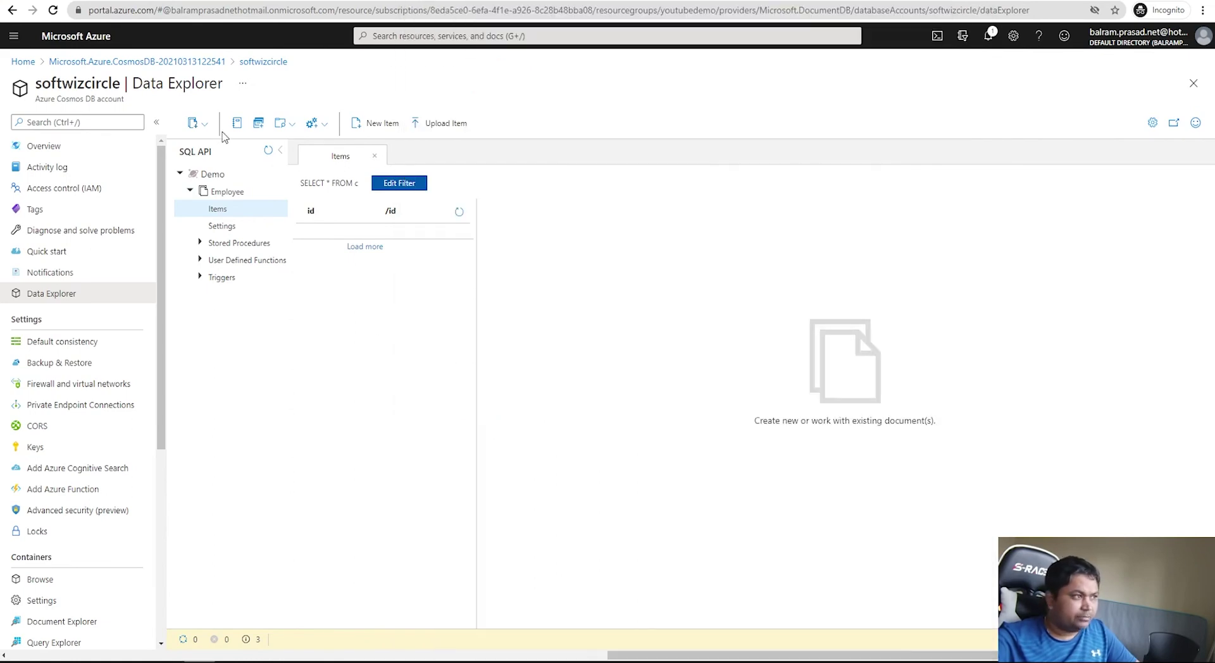
pyautogui.click(291, 124)
pyautogui.click(360, 126)
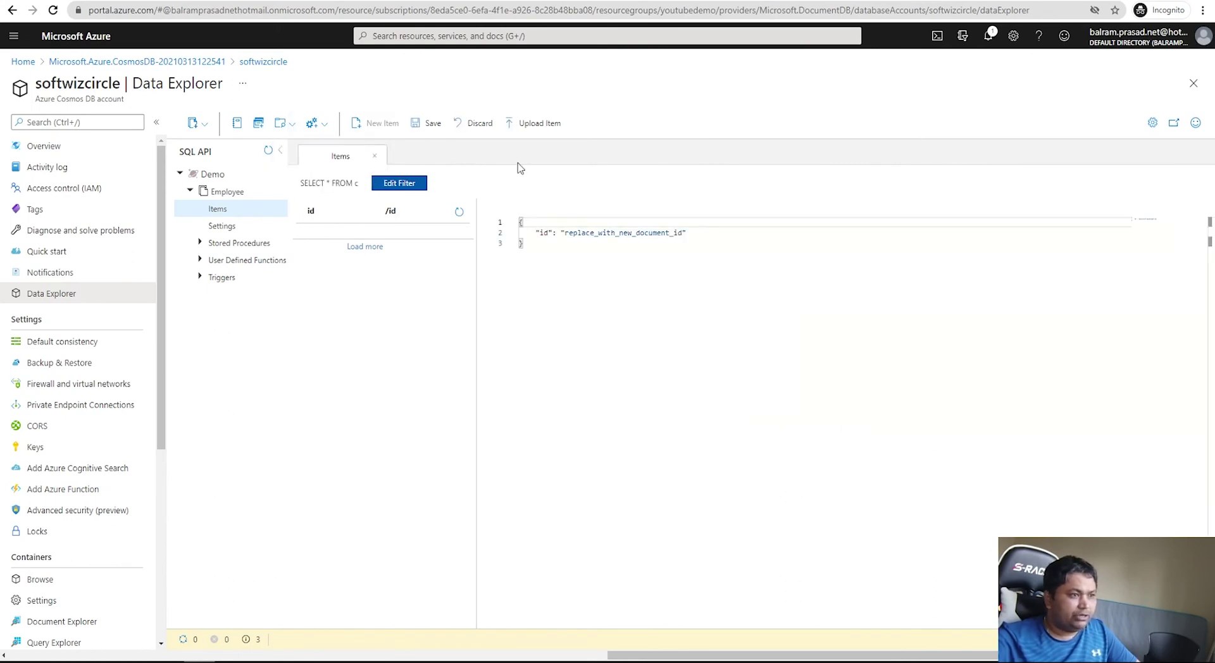
pyautogui.hotkey('ctrl', 'a')
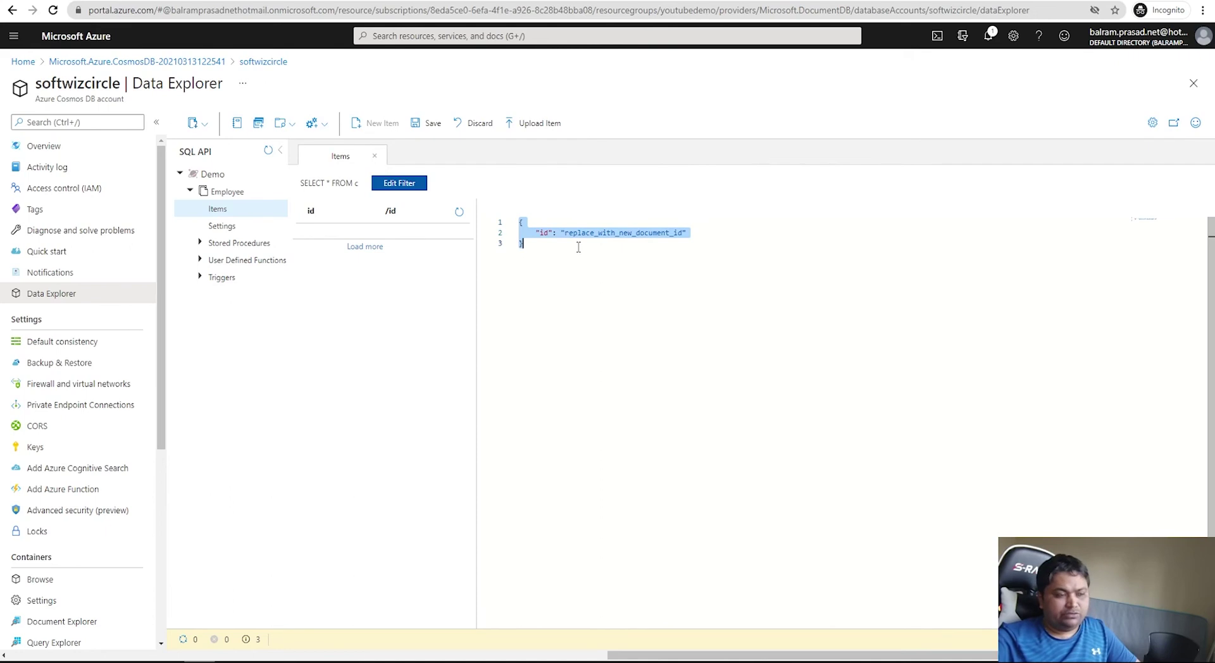
pyautogui.hotkey('ctrl', 'v')
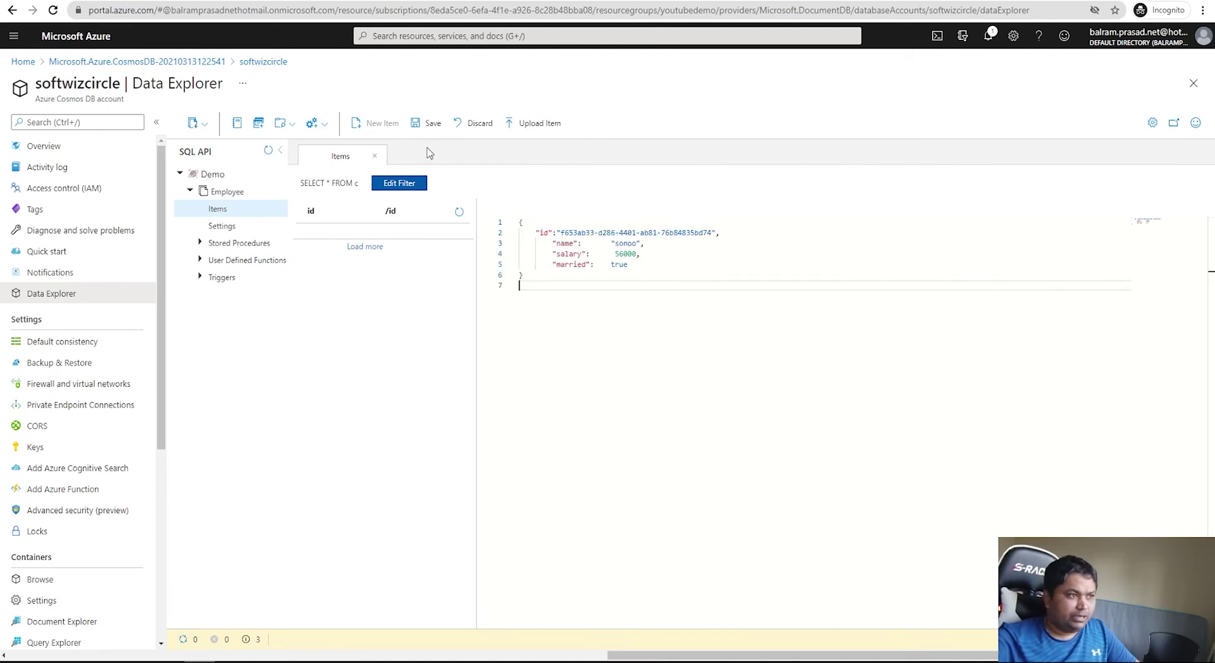
pyautogui.click(425, 122)
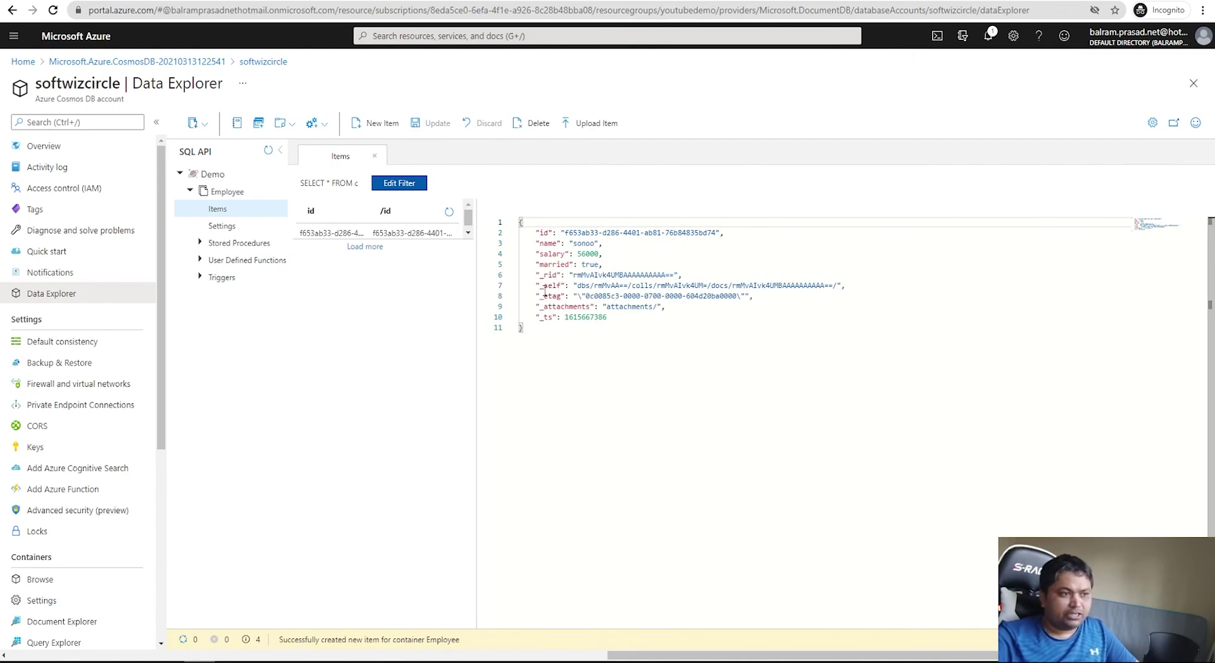
pyautogui.moveTo(544, 317); pyautogui.dragTo(561, 318)
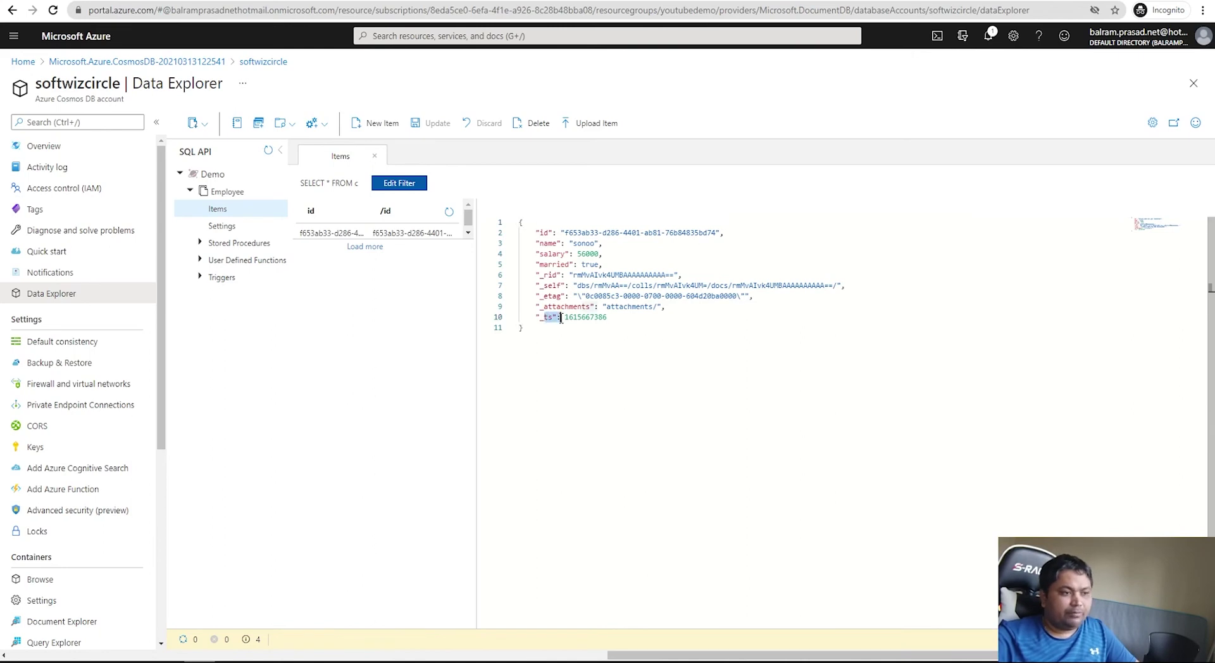
# - Copy the second JSON record from the Notepad notes and save it as a new Employee item with salary 60000 and married true
pyautogui.hotkey('alt', 'Tab')
pyautogui.moveTo(474, 302); pyautogui.dragTo(399, 237)
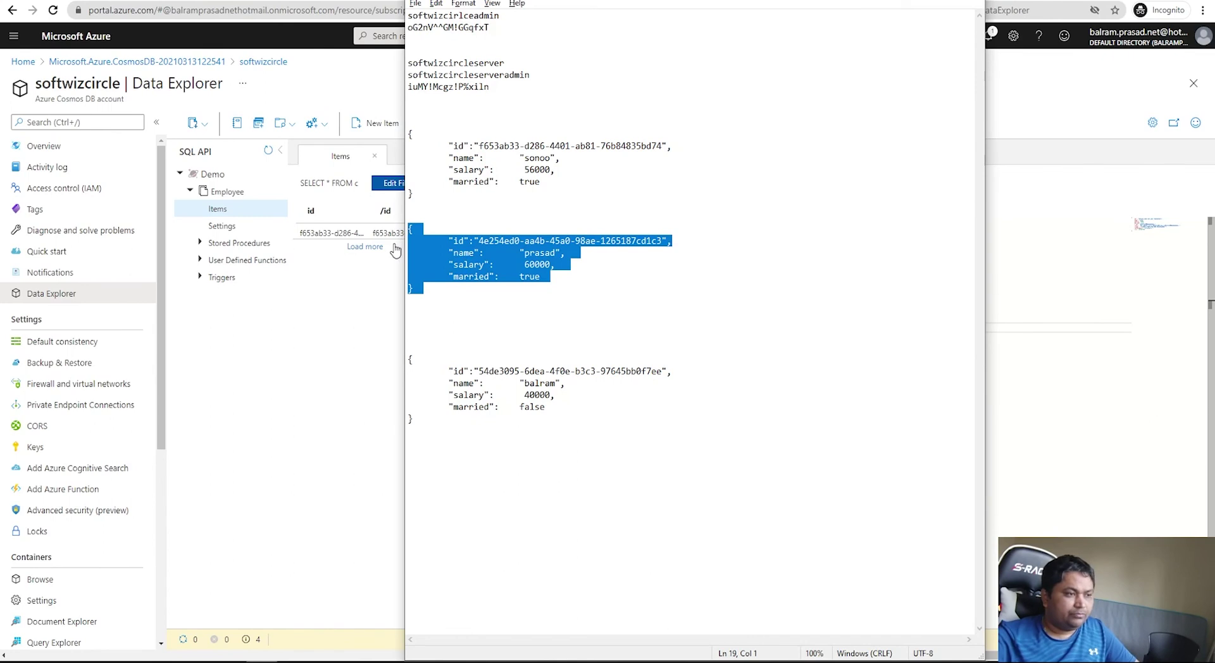
pyautogui.click(378, 260)
pyautogui.click(376, 123)
pyautogui.click(650, 297)
pyautogui.hotkey('ctrl', 'a')
pyautogui.write('{ "id":"4e254ed0-aa4b-45a0-98ae-1265187cd1c3", "name": "prasad", "salary": 60000, "married": true }')
pyautogui.click(421, 123)
# - Copy the third JSON record from the Notepad notes and save it as a new Employee item with salary 40000 and married false
pyautogui.hotkey('alt', 'Tab')
pyautogui.moveTo(423, 419); pyautogui.dragTo(381, 359)
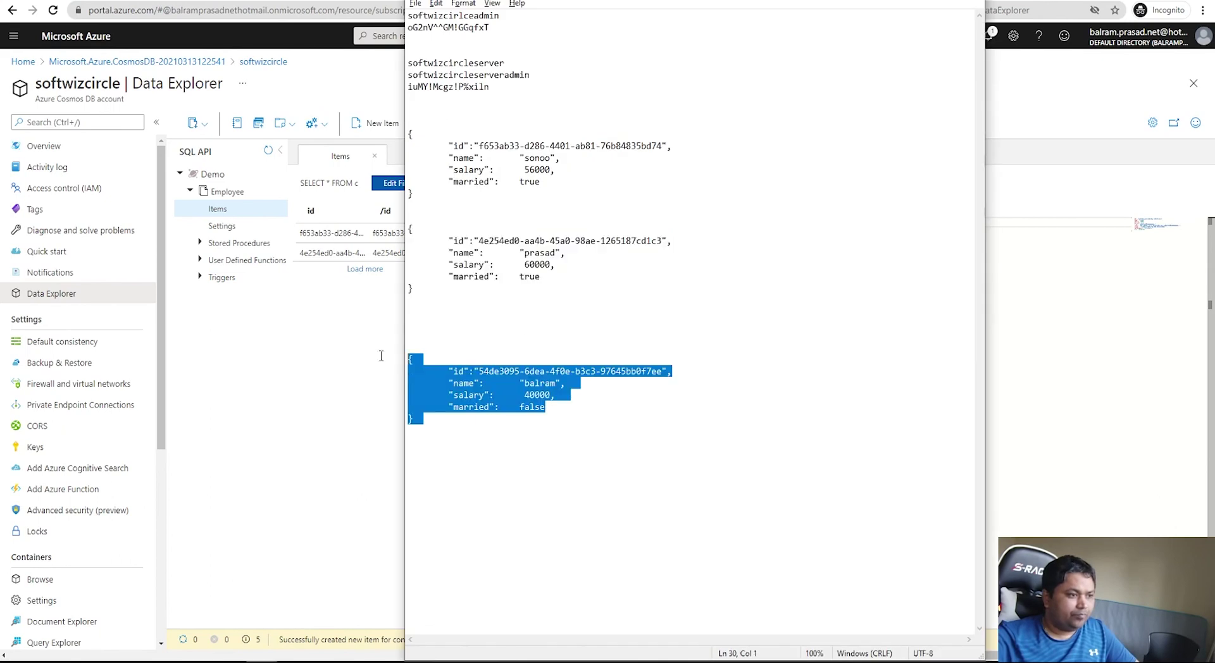
pyautogui.hotkey('alt', 'Tab')
pyautogui.click(378, 122)
pyautogui.click(623, 350)
pyautogui.hotkey('ctrl', 'a')
pyautogui.write('{     "id": "54de3095-6dea-4f0e-b3c3-97645bb0f7ee",     "name": "balram",     "salary": 40000,     "married": false }')
pyautogui.click(424, 123)
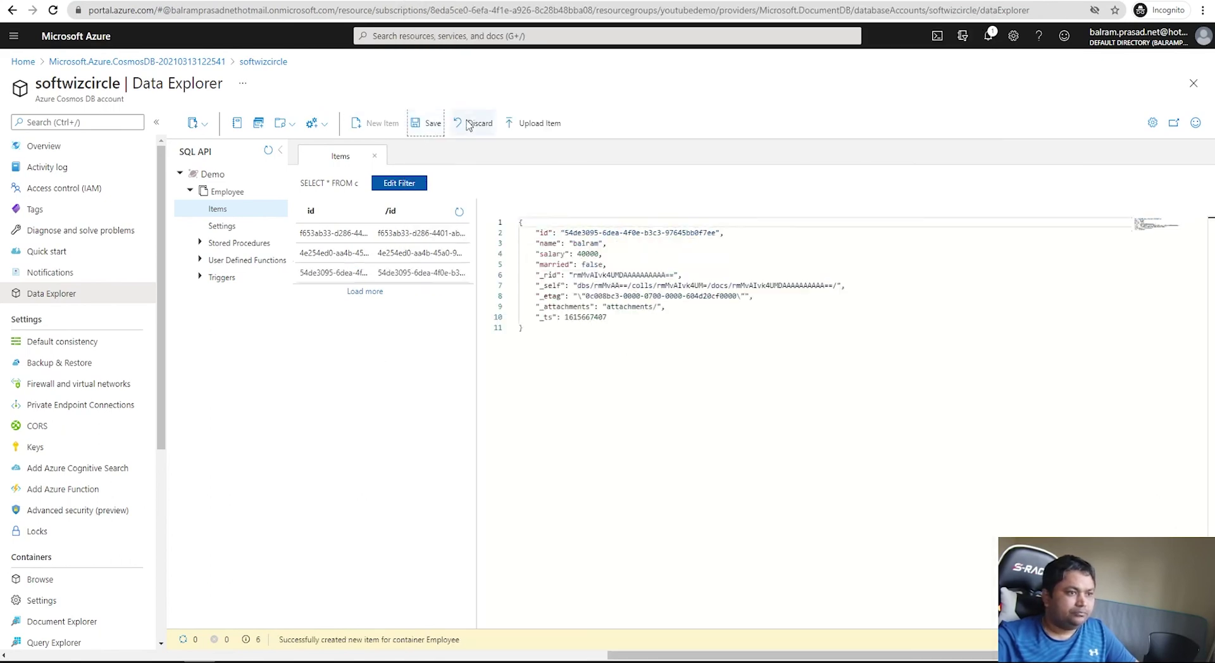
pyautogui.click(665, 382)
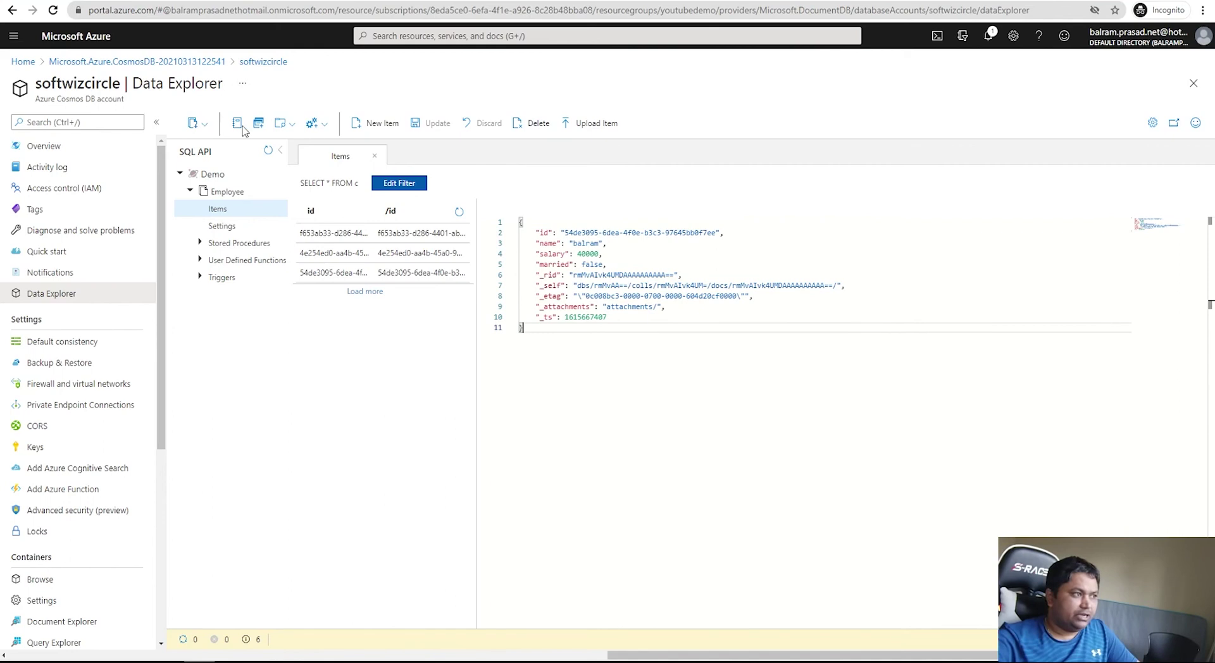
# - Execute a new SQL query, SELECT * FROM c, on the Employee container and review its results and query statistics
pyautogui.click(285, 129)
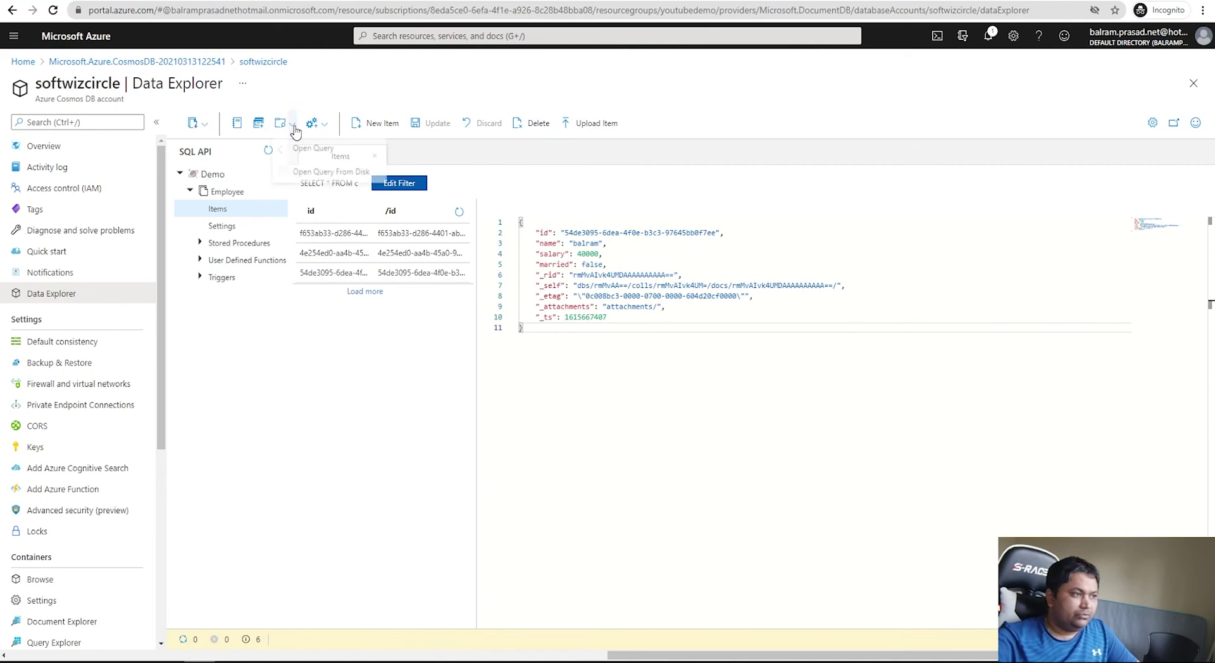
pyautogui.click(261, 128)
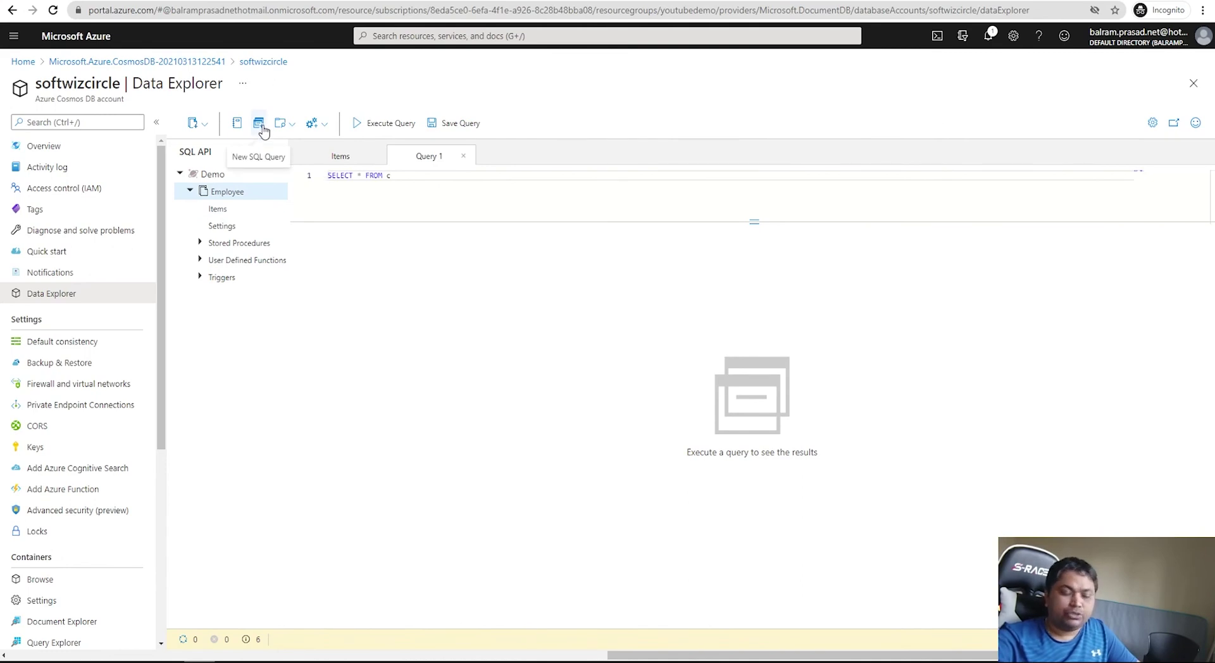
pyautogui.click(366, 127)
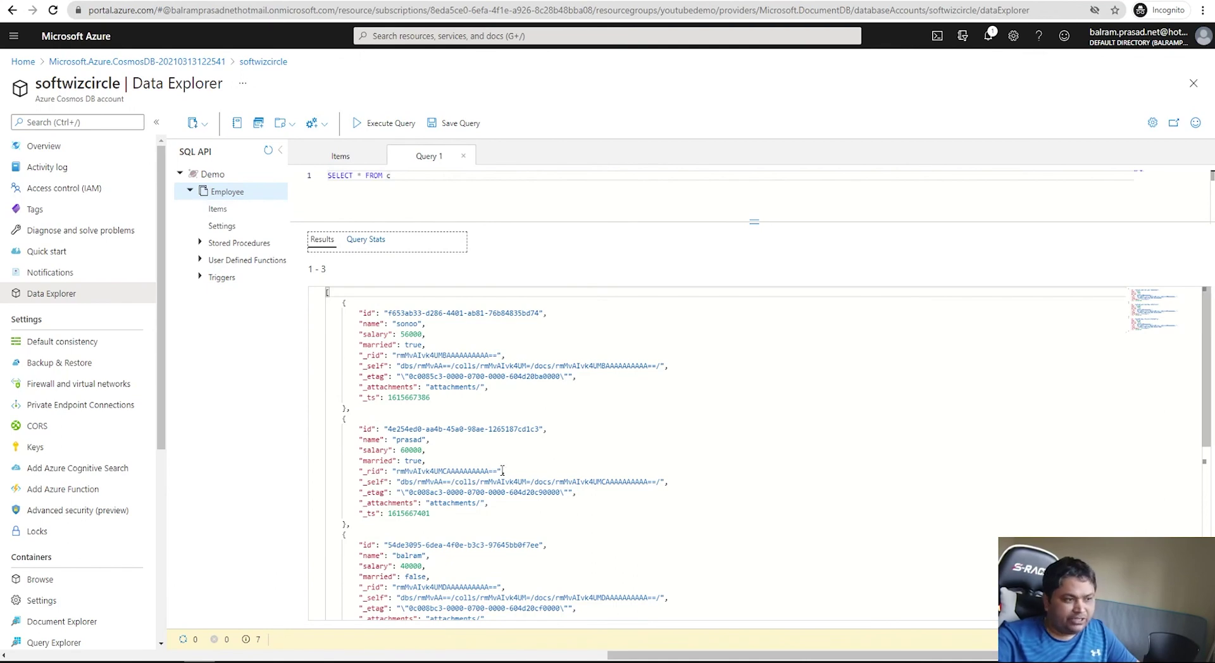
pyautogui.scroll(-4, 503, 471)
pyautogui.scroll(2, 503, 471)
pyautogui.click(379, 243)
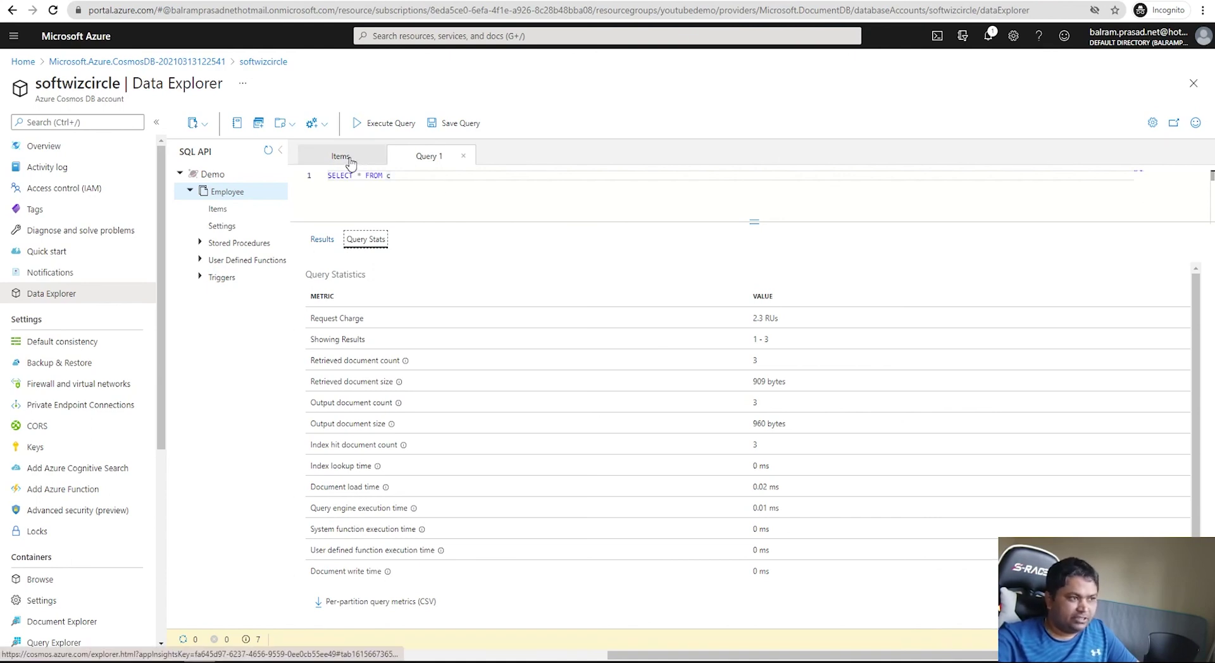
# - Add a where clause matching c.name to the second employee's name, execute the query and show its results
pyautogui.click(441, 179)
pyautogui.write('where c.name="prasad')
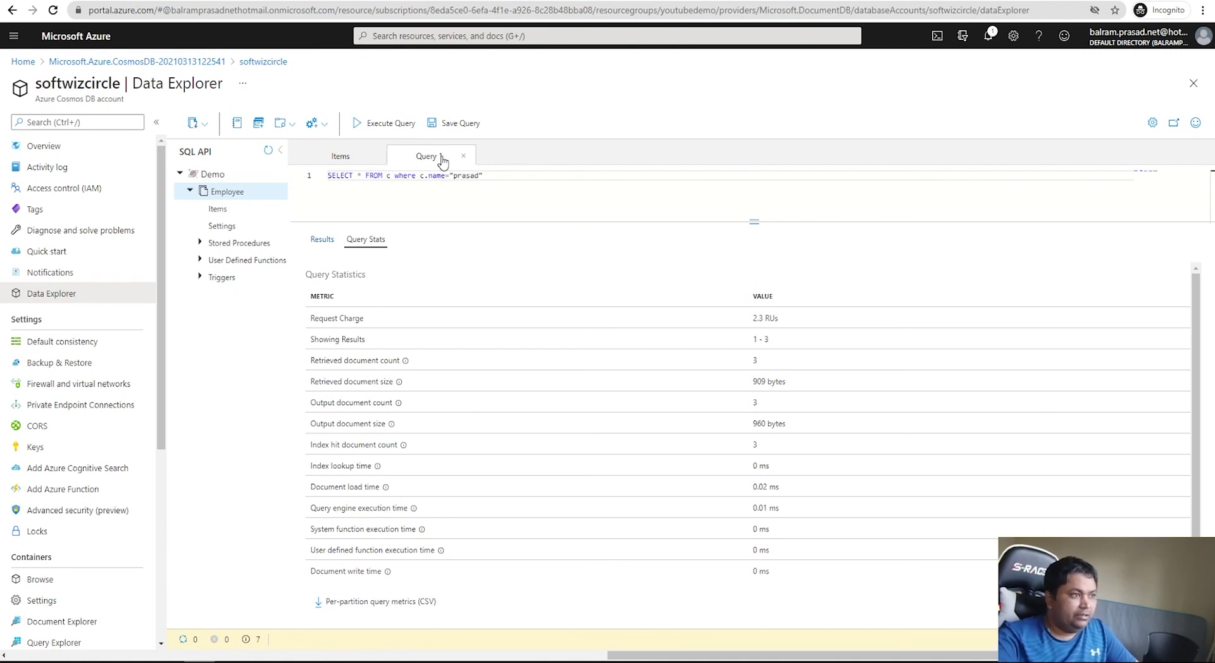
pyautogui.click(386, 122)
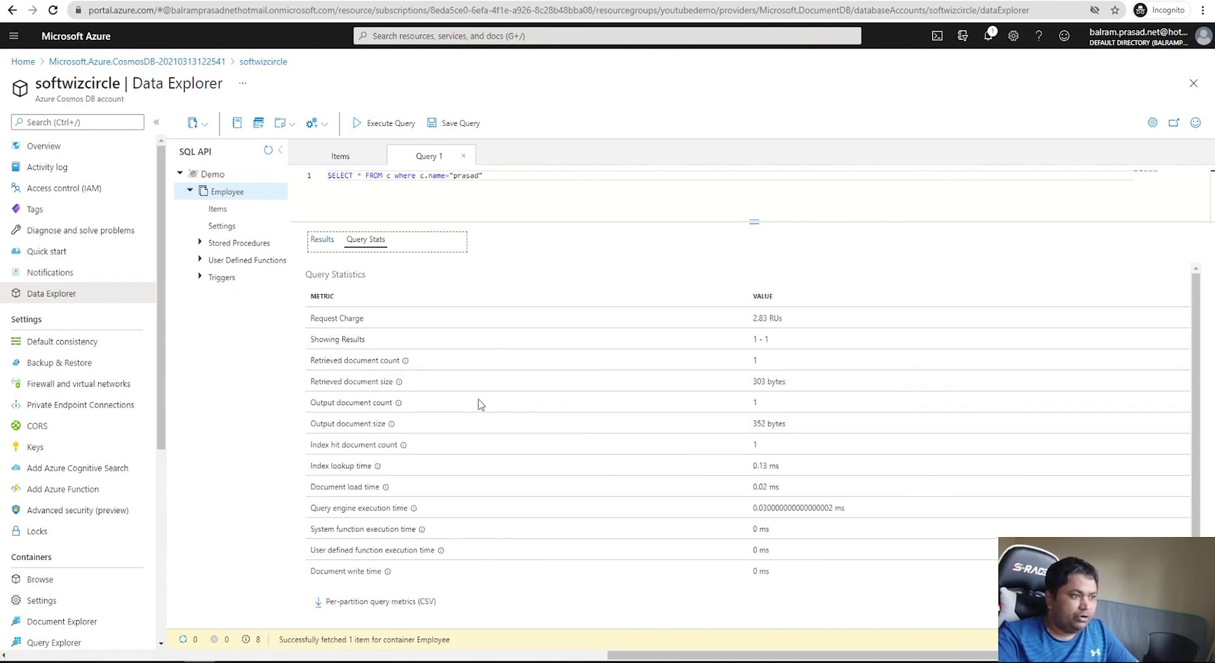
pyautogui.click(326, 239)
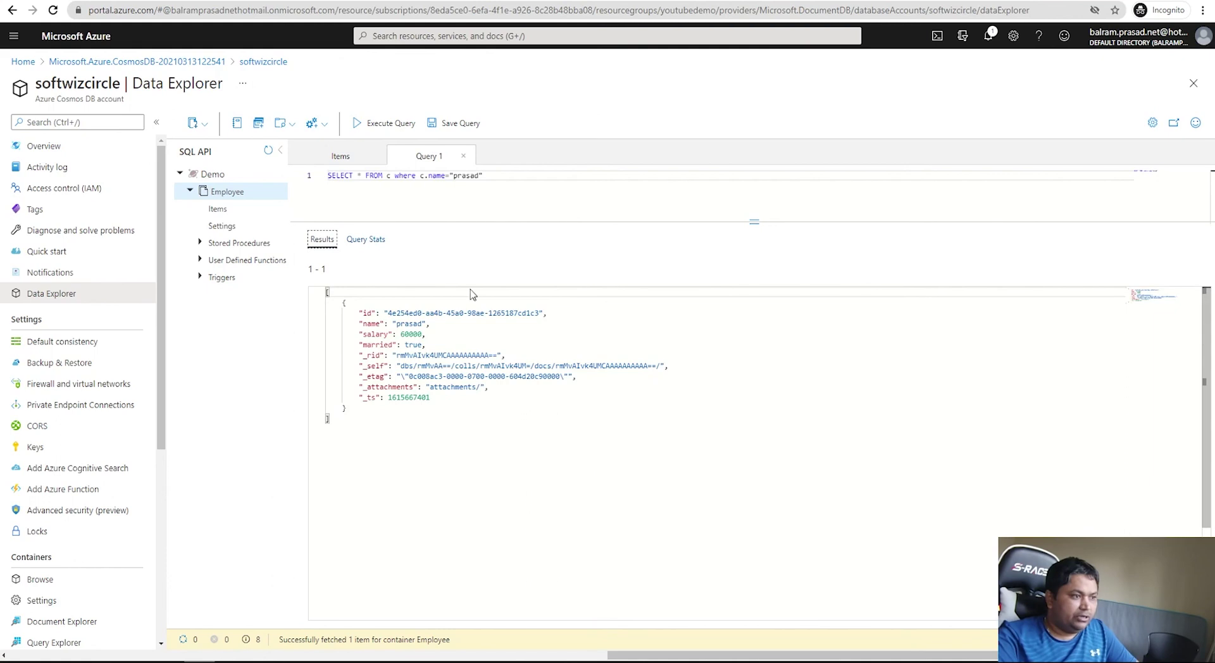
pyautogui.doubleClick(409, 324)
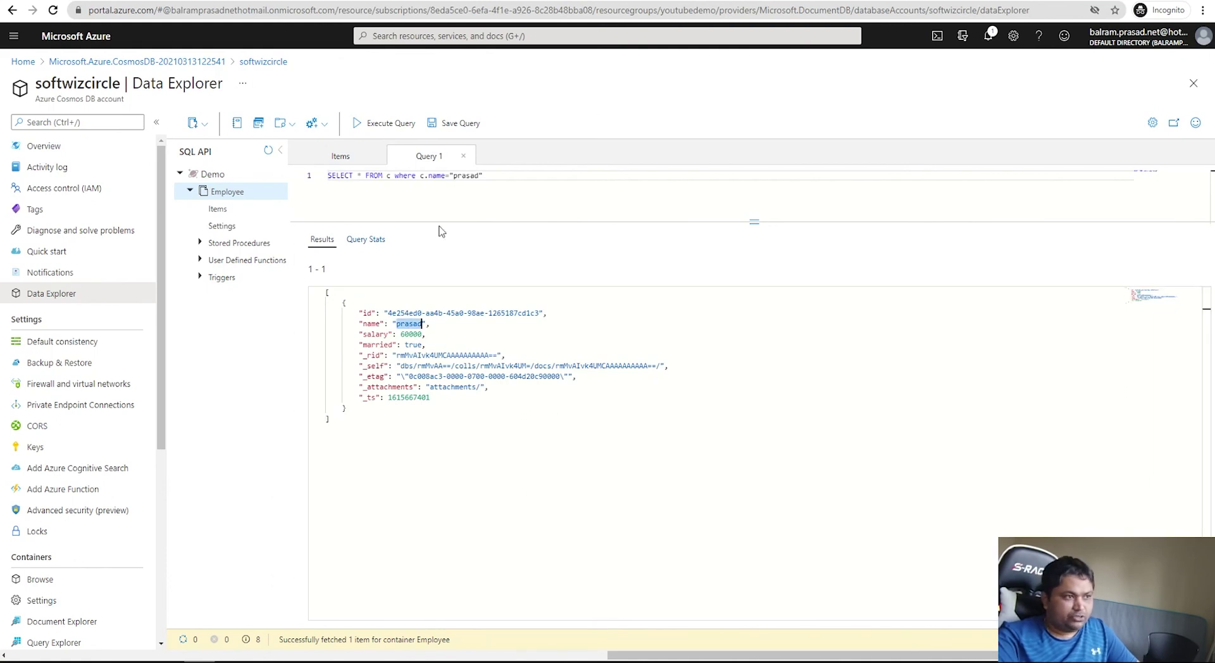
# - Replace the name condition with c.salary>50000, execute the query and inspect the returned salaries
pyautogui.moveTo(428, 176); pyautogui.dragTo(510, 179)
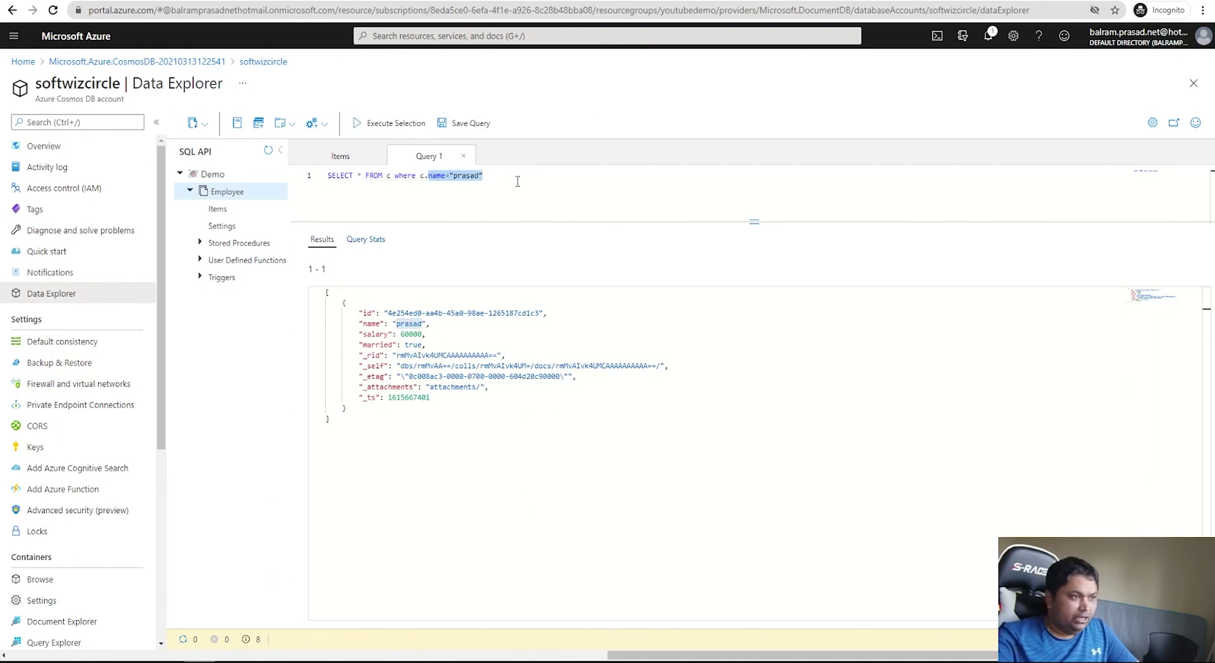
pyautogui.write('sa')
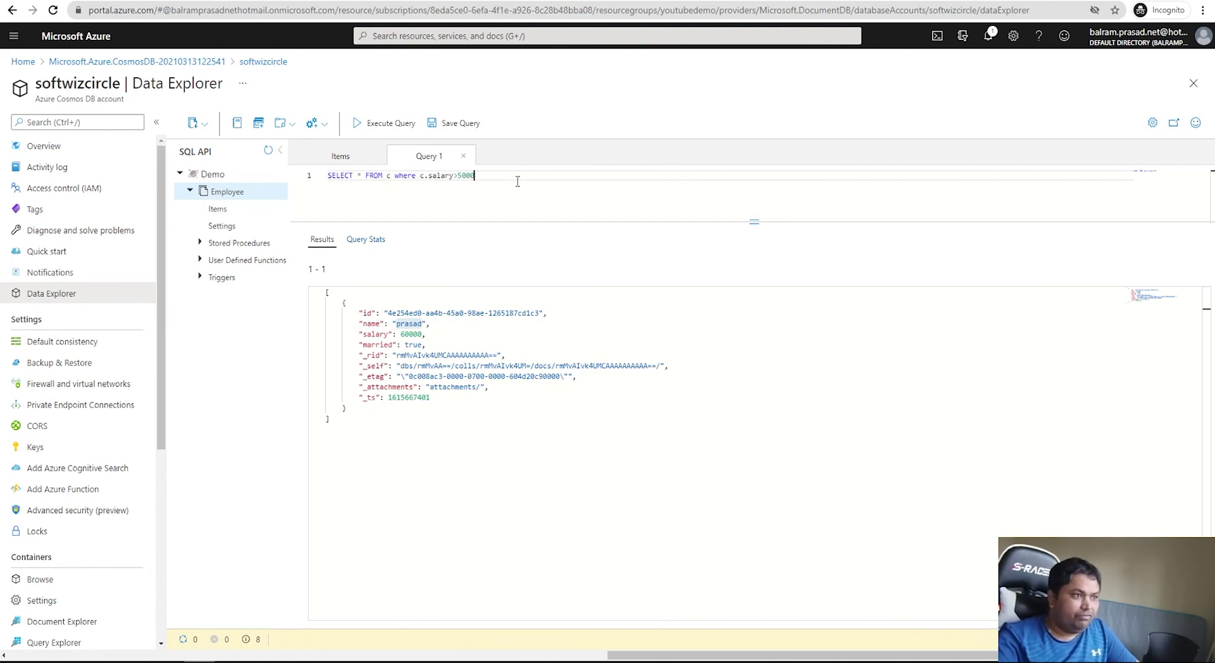
pyautogui.click(378, 124)
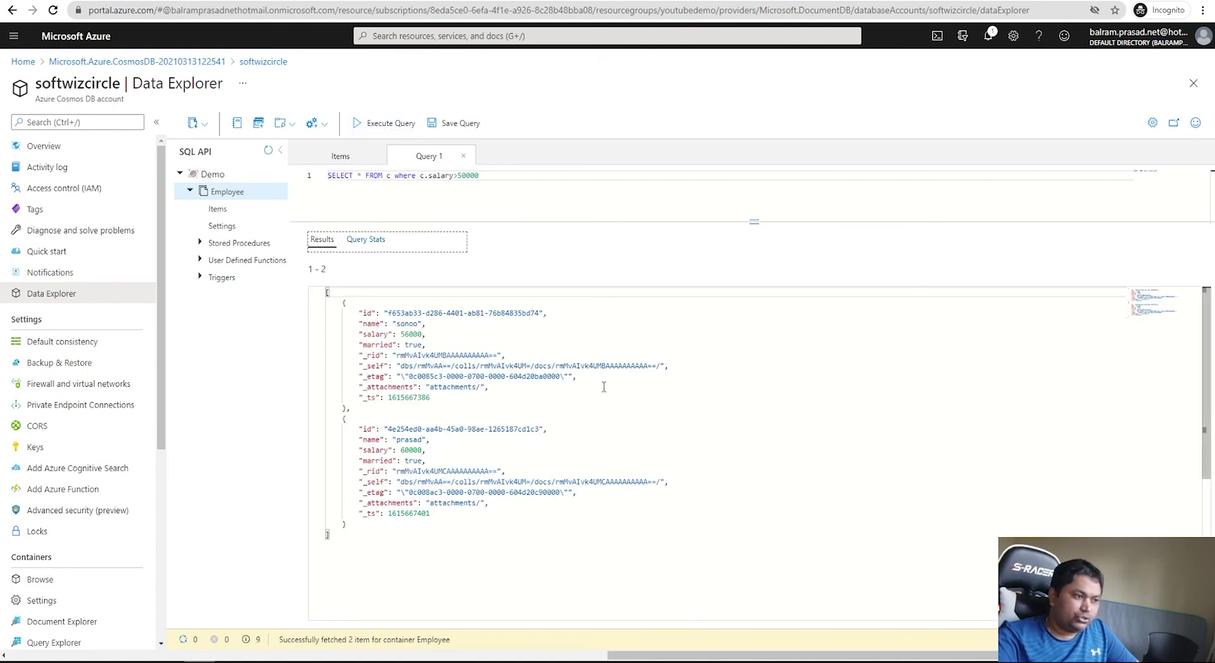
pyautogui.moveTo(402, 335); pyautogui.dragTo(427, 346)
pyautogui.click(412, 503)
# - Change the salary condition to c.salary<50000, execute the query and return to the Employee container's items
pyautogui.click(478, 179)
pyautogui.press('Left')
pyautogui.press('Left')
pyautogui.press('Left')
pyautogui.press('Left')
pyautogui.press('Left')
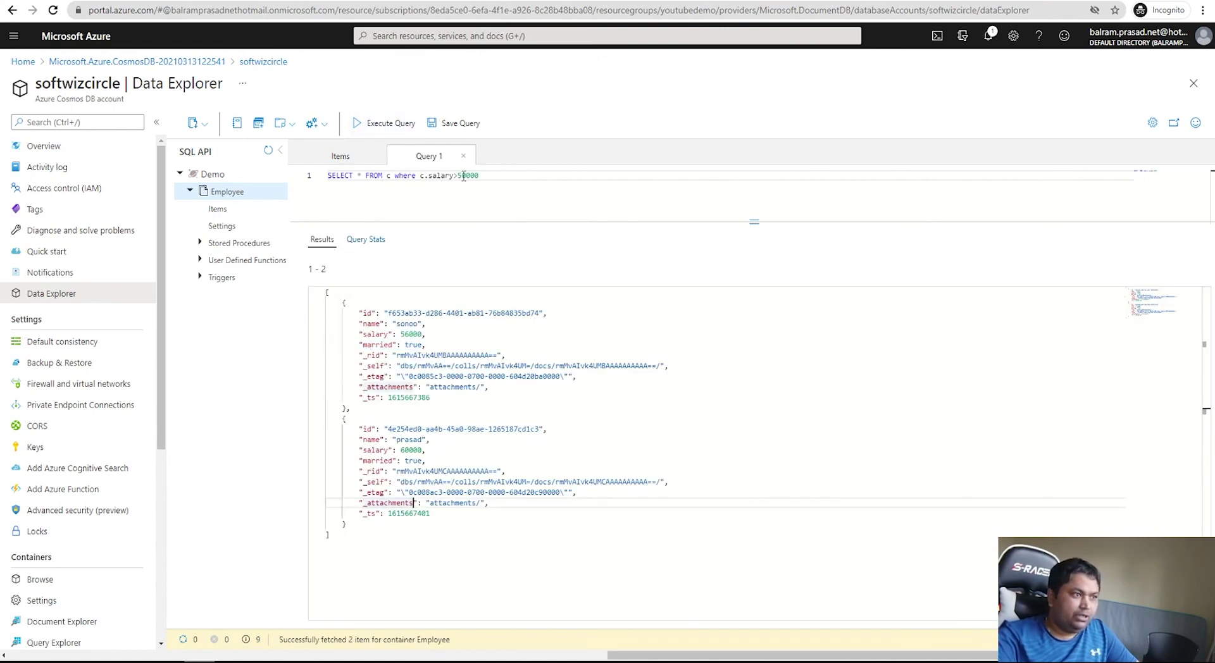
pyautogui.press('BackSpace')
pyautogui.write('<')
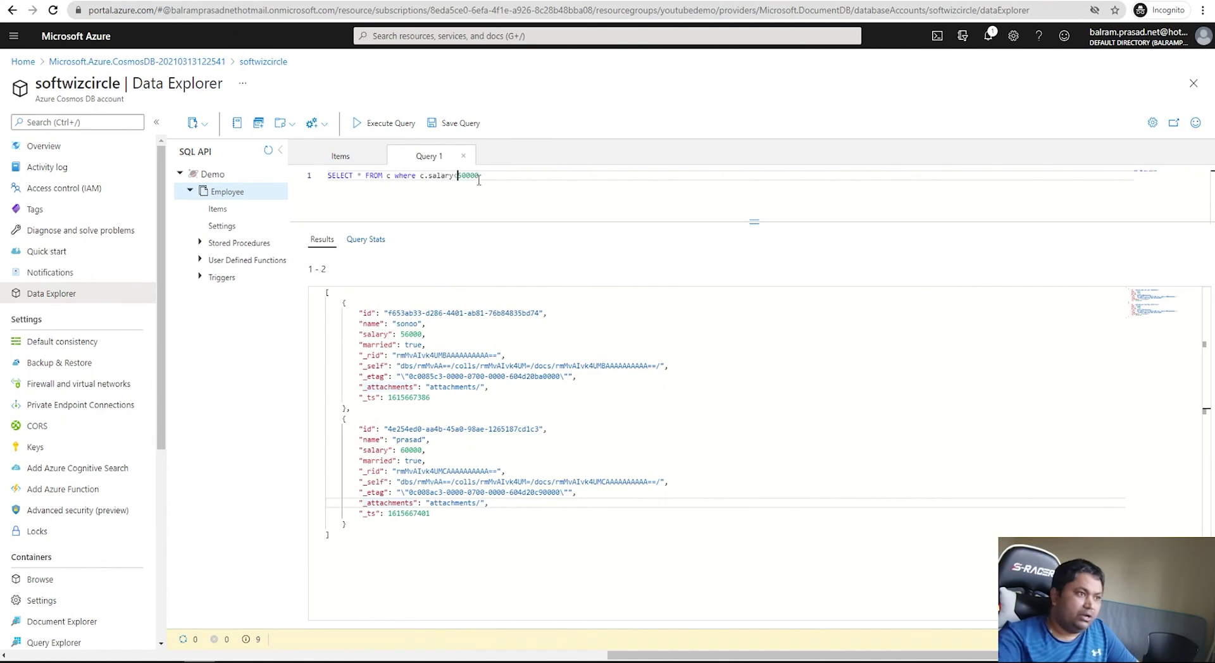
pyautogui.click(380, 124)
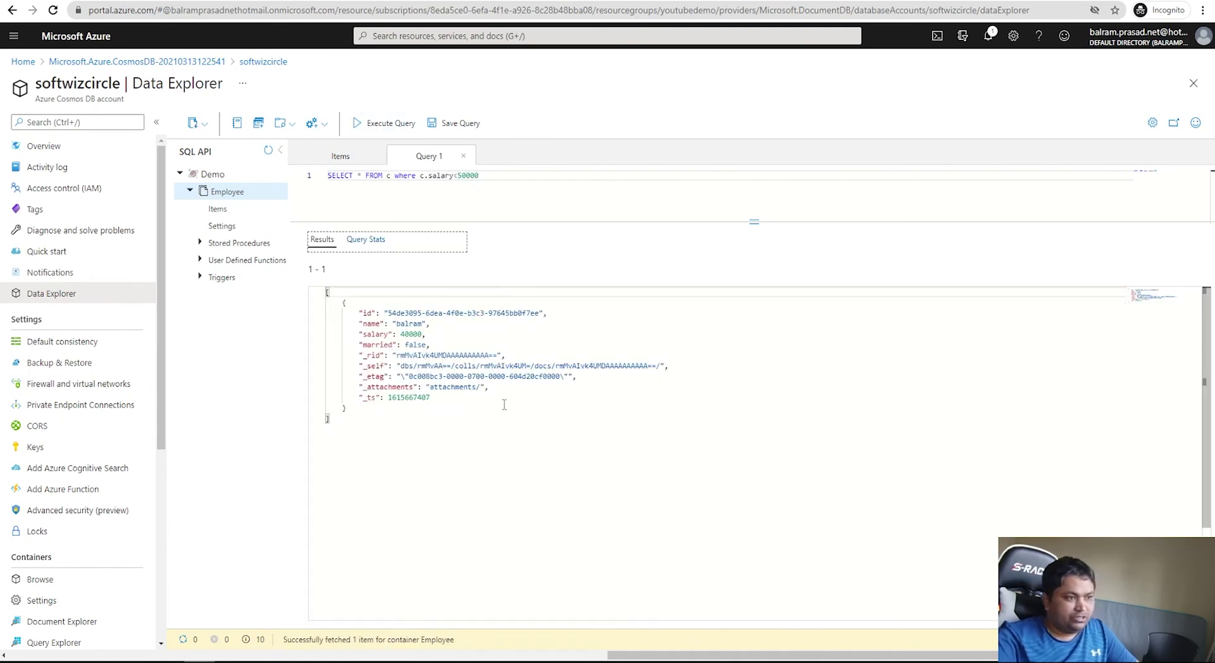
pyautogui.click(222, 209)
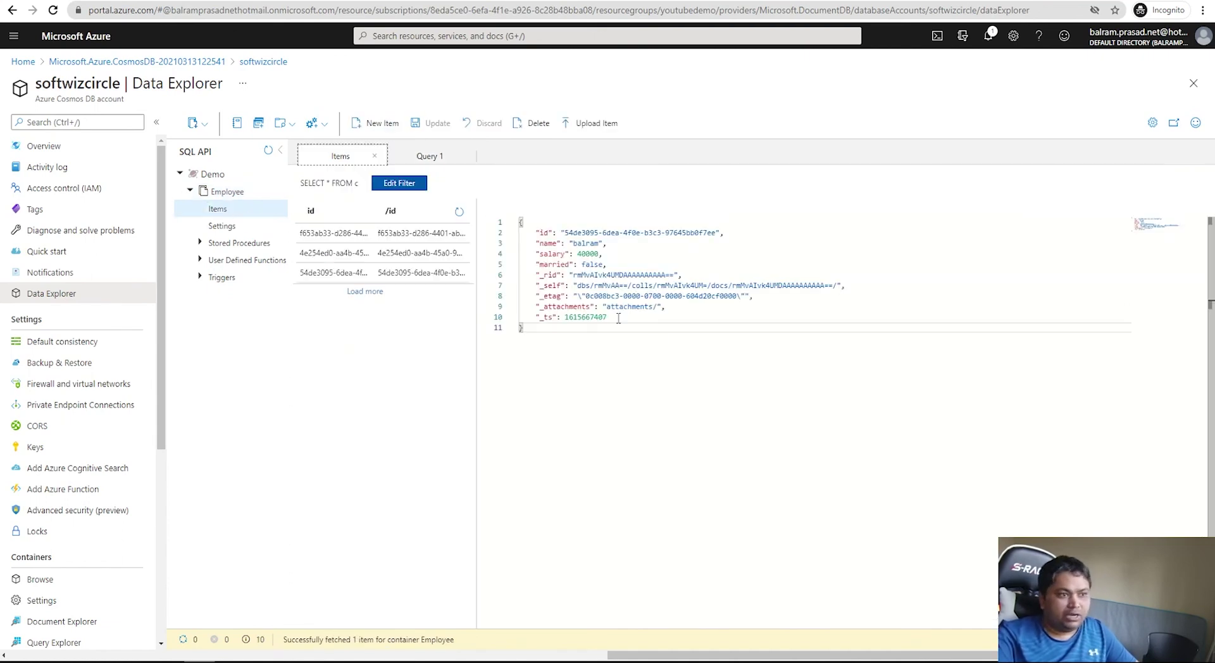
# - Open the three items in the Employee container in turn and review each one's JSON document
pyautogui.click(382, 255)
pyautogui.click(369, 277)
pyautogui.click(360, 253)
pyautogui.click(362, 234)
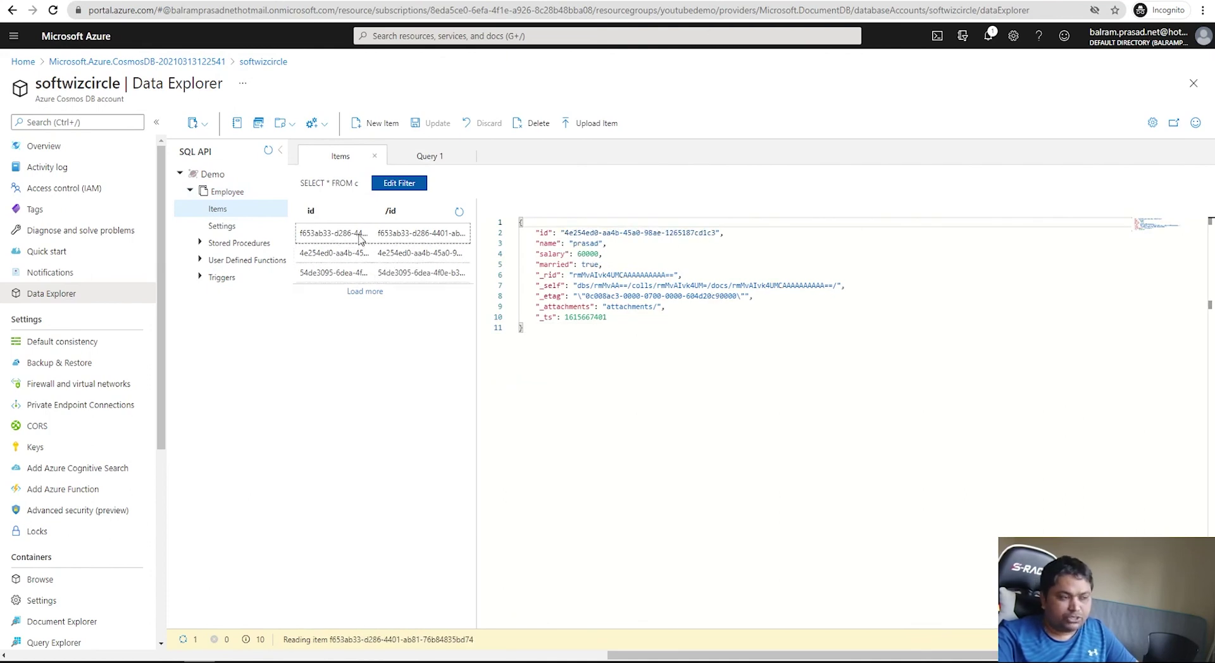
pyautogui.click(359, 255)
pyautogui.click(359, 274)
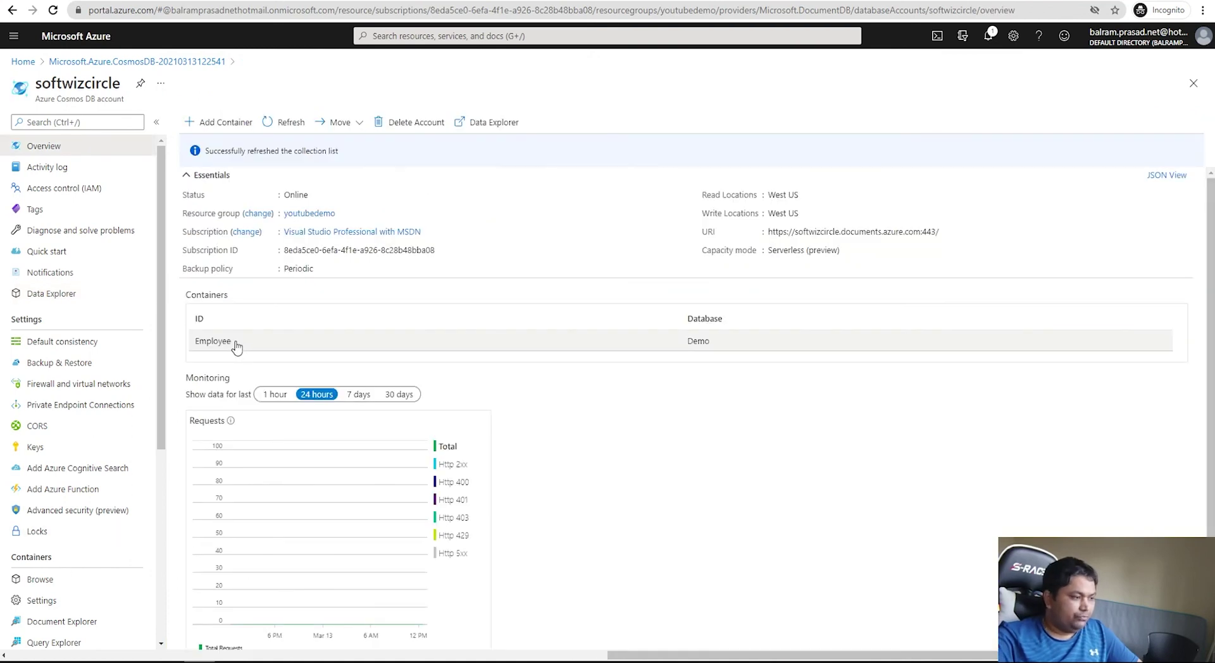
# - Open the Employee container from the account overview, and inspect the Add Azure Function settings, including the function language options
pyautogui.click(213, 345)
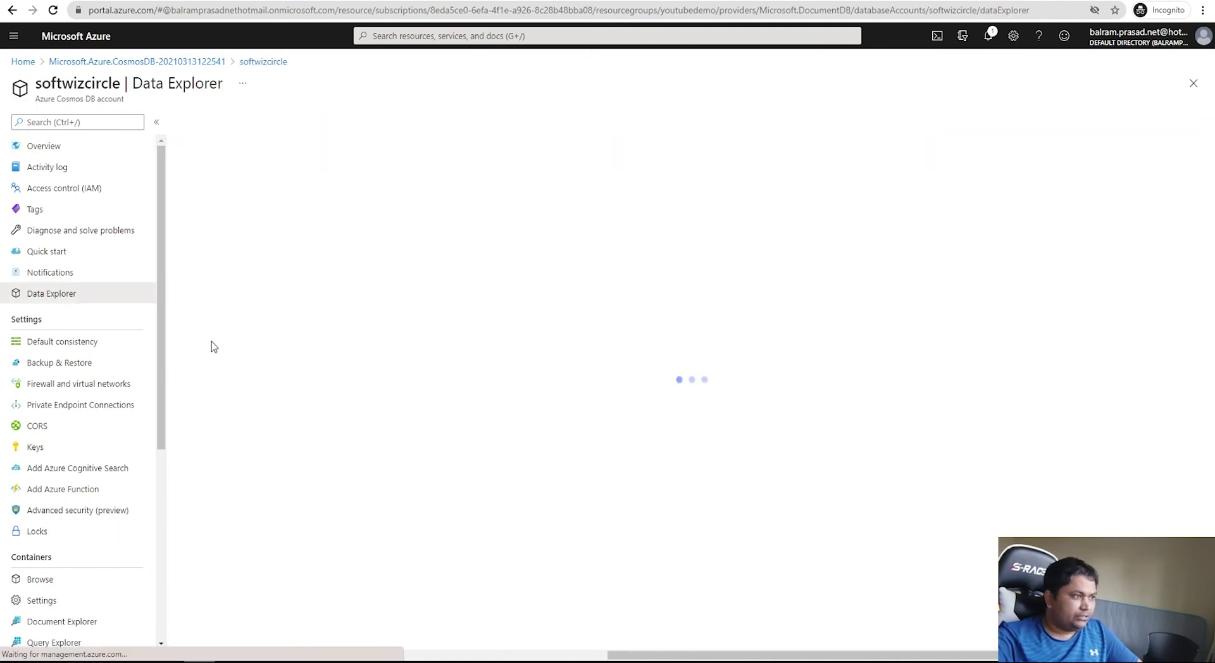
pyautogui.click(71, 493)
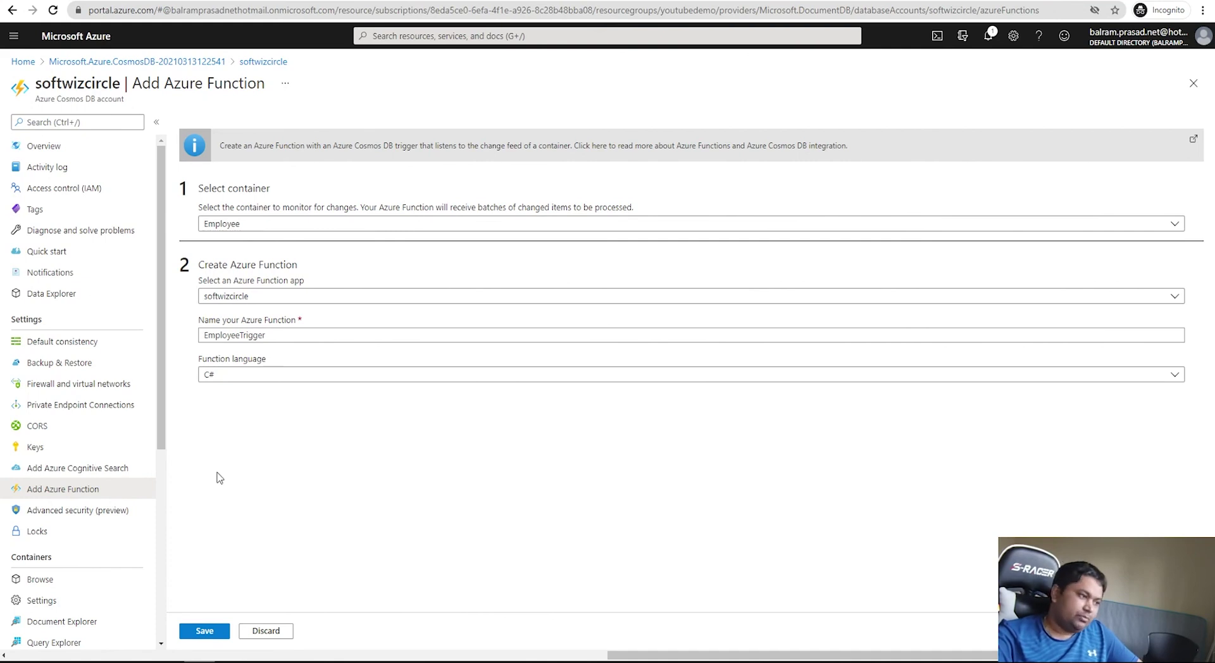
pyautogui.click(303, 377)
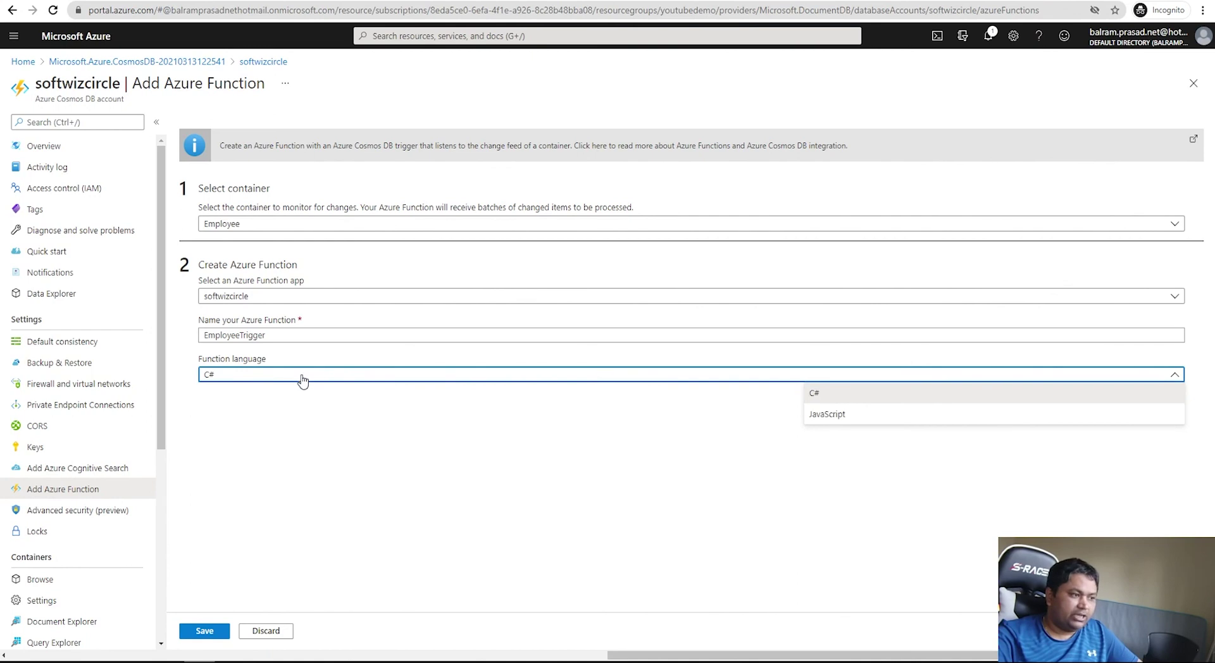
pyautogui.click(513, 503)
# - Review the account's Advanced security, Add Azure Cognitive Search, Keys, CORS and Private Endpoint Connections pages
pyautogui.click(67, 511)
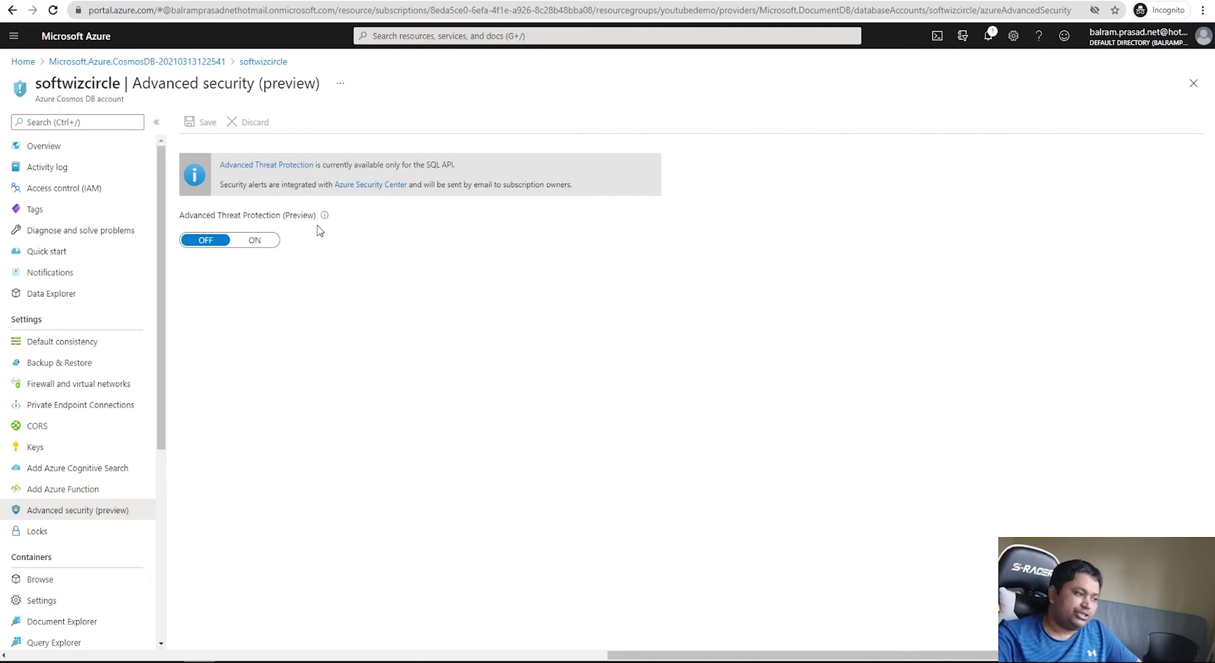
pyautogui.click(105, 476)
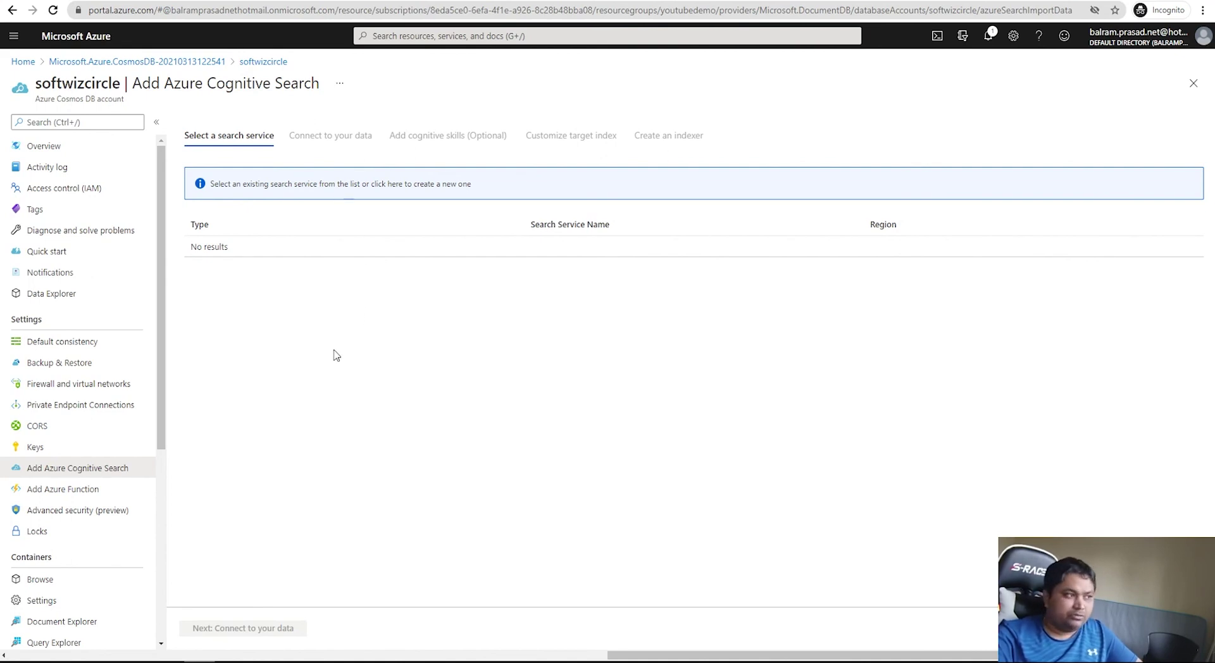
pyautogui.click(62, 451)
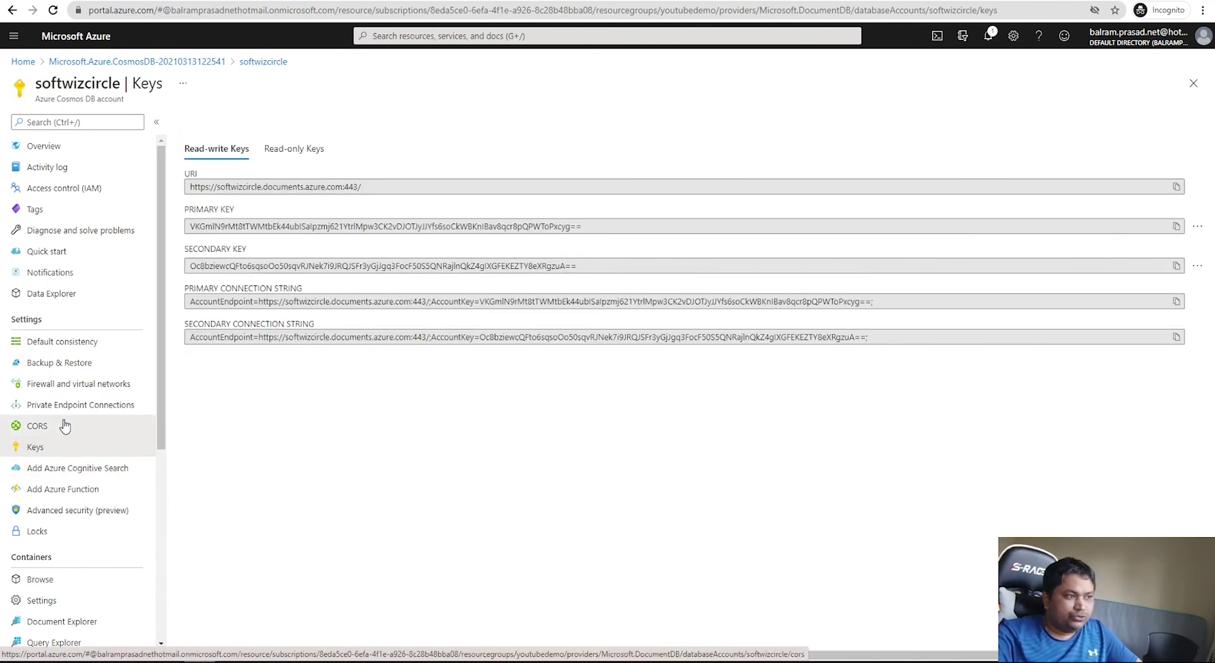
pyautogui.click(64, 426)
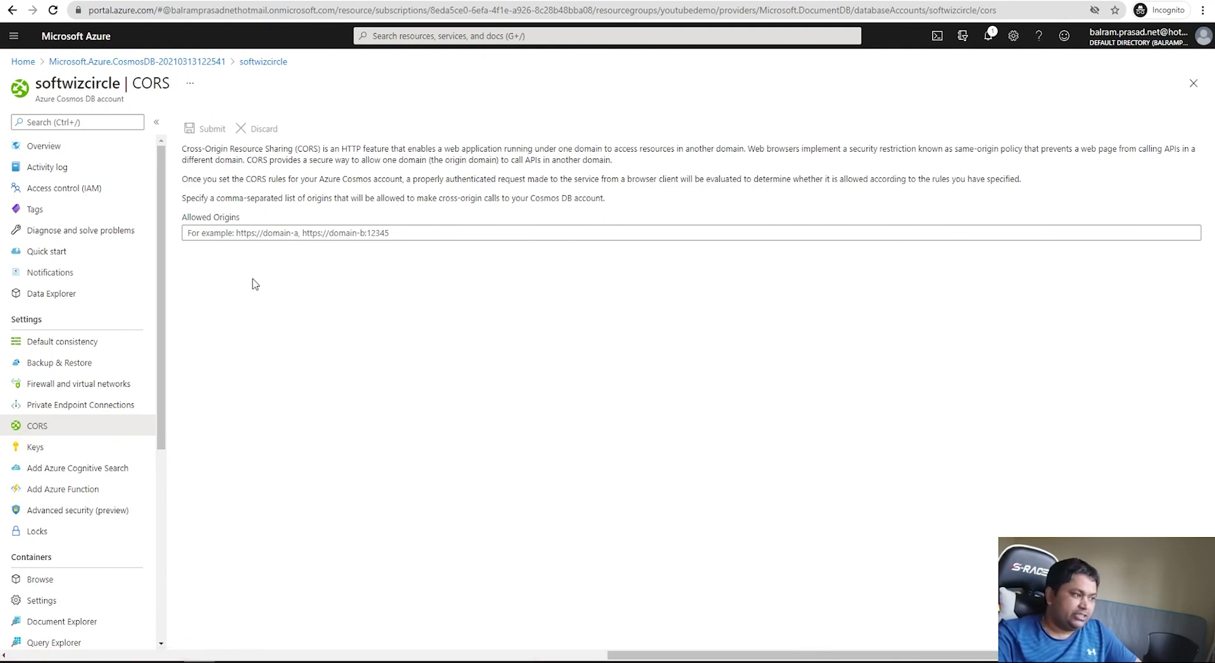
pyautogui.click(95, 389)
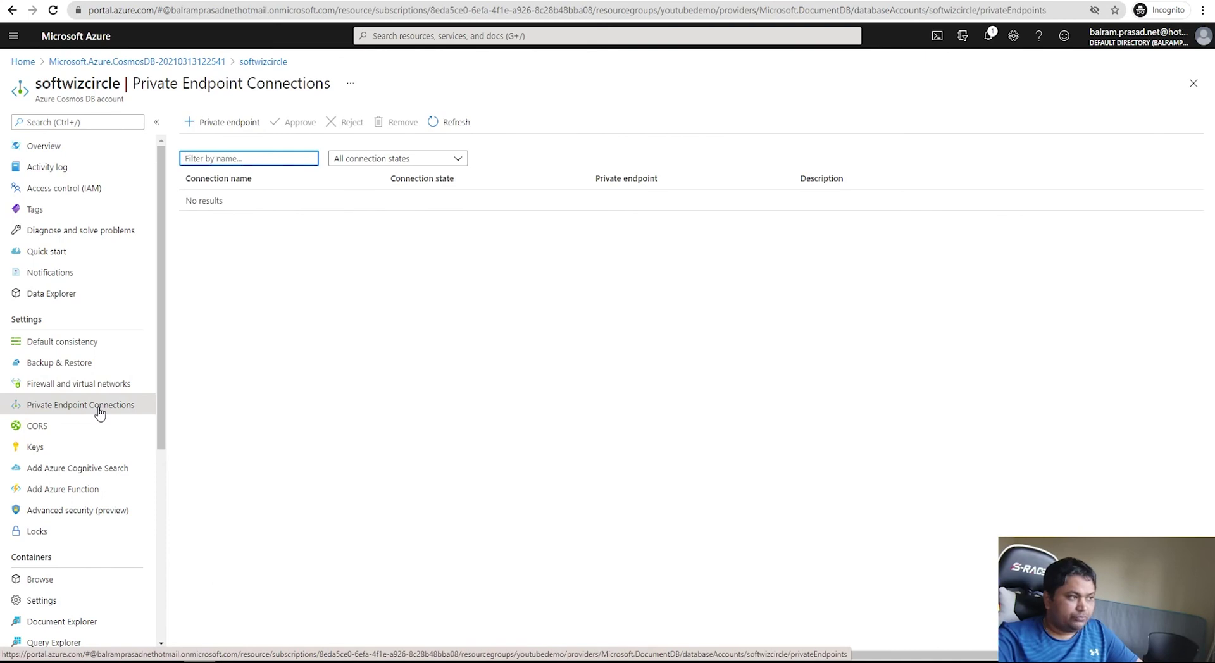
# - Open Script Explorer for the account's containers and continue from it to Data Explorer
pyautogui.scroll(-3, 98, 409)
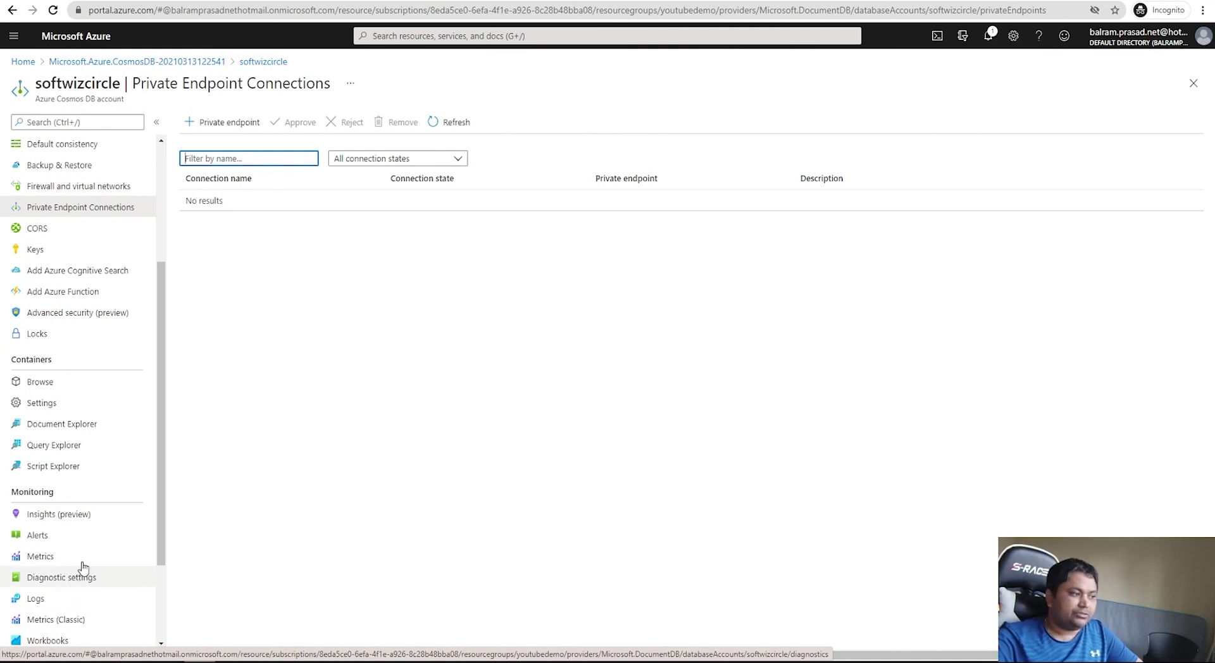
pyautogui.click(72, 468)
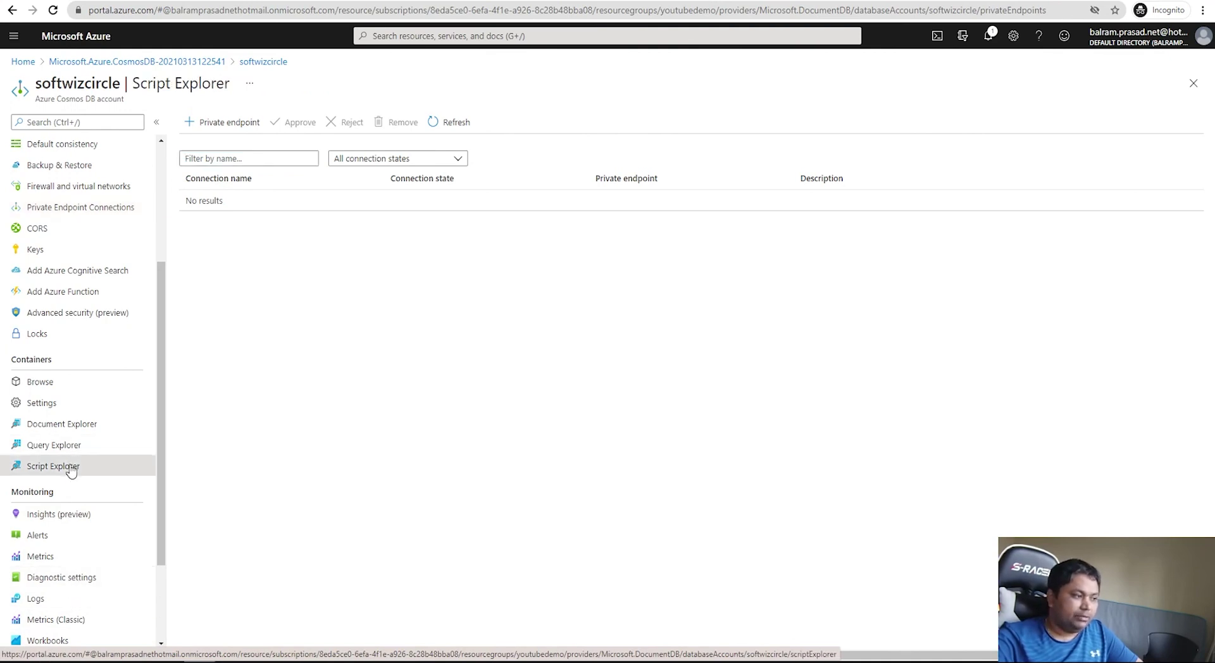
pyautogui.click(676, 463)
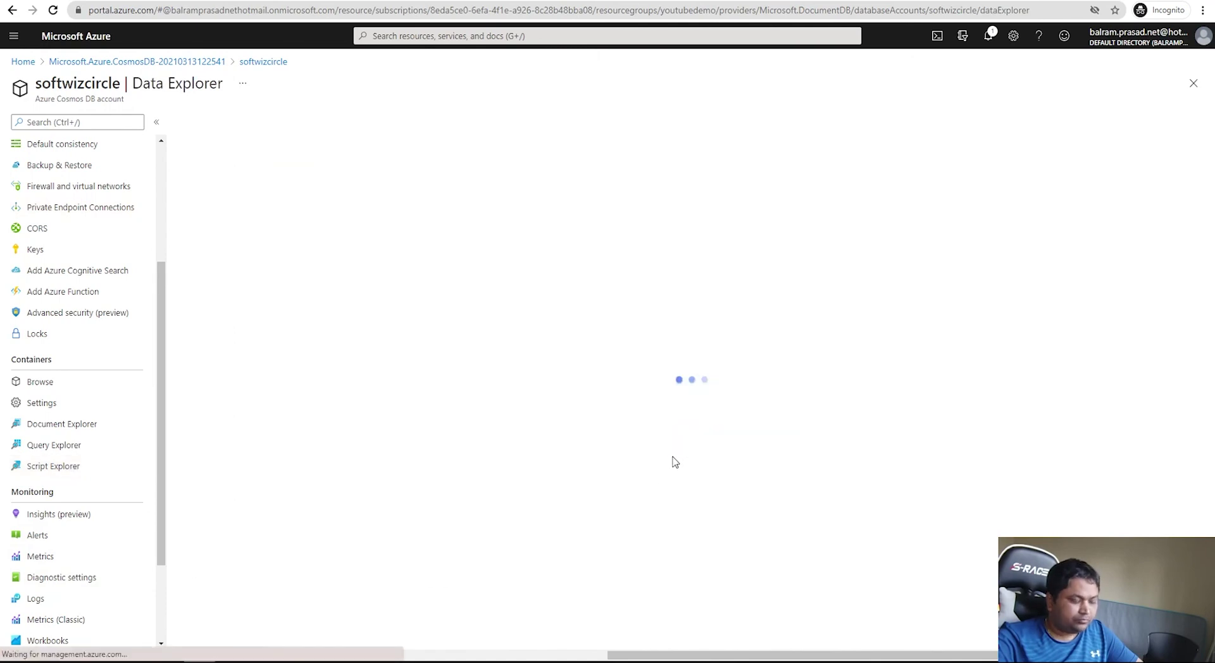